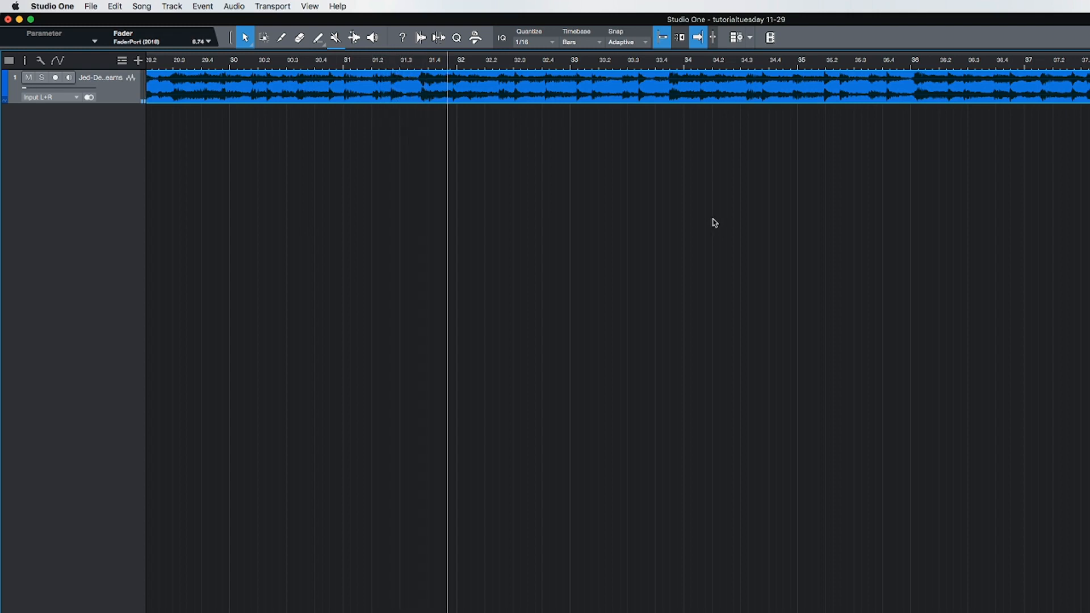
# Step: Switch the EZkeys sound library to Grand Piano and reposition the instrument window over the empty arrangement
pyautogui.press('space')
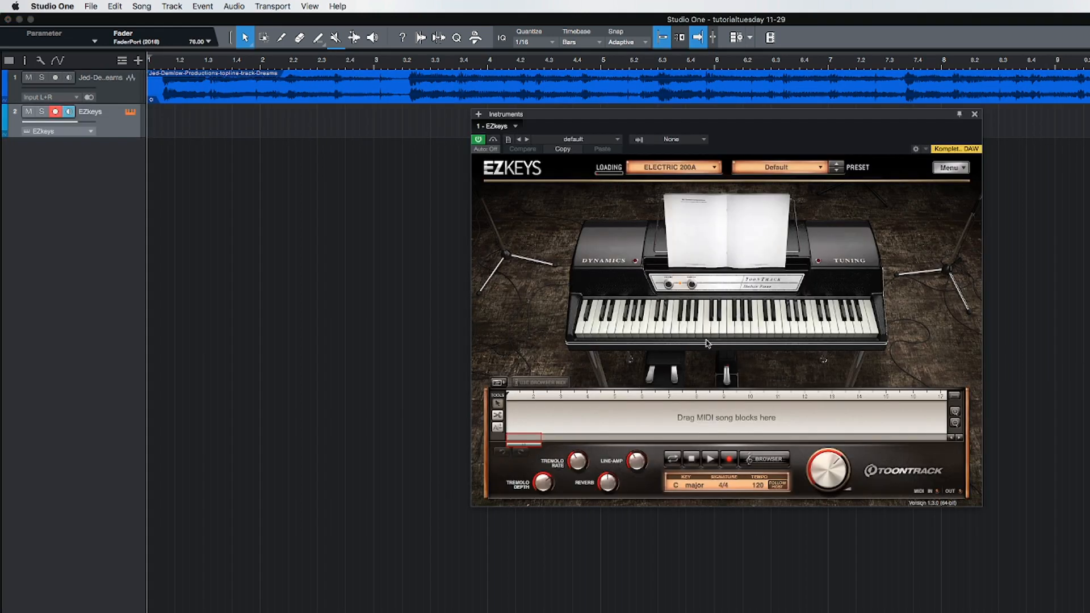
pyautogui.click(714, 167)
pyautogui.click(680, 202)
pyautogui.moveTo(580, 121); pyautogui.dragTo(532, 155)
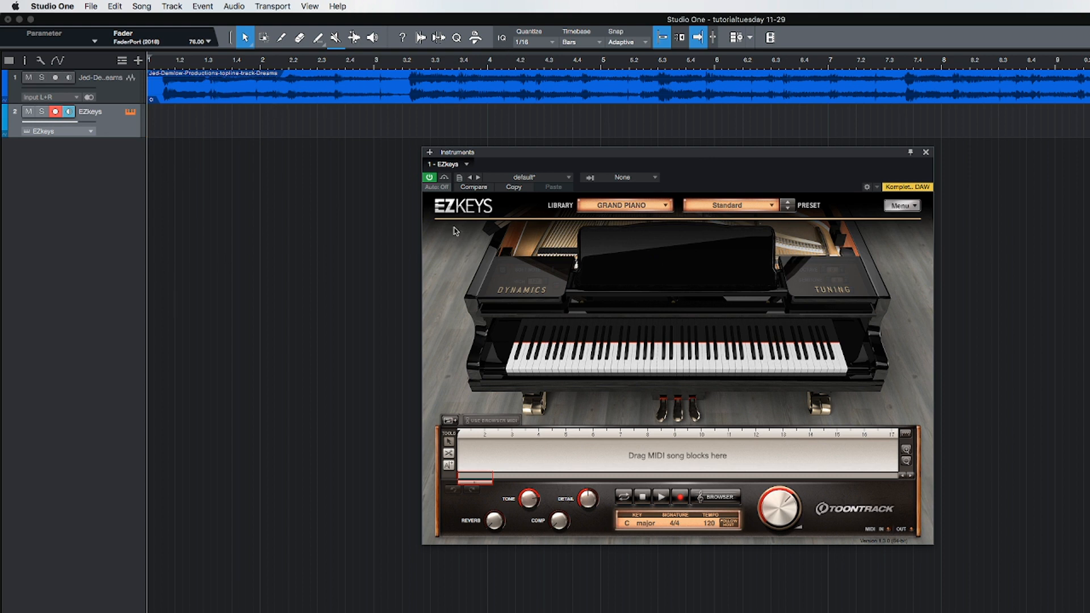
# Step: Show the Inspector for the EZkeys track and close the EZkeys instrument window
pyautogui.press('F4')
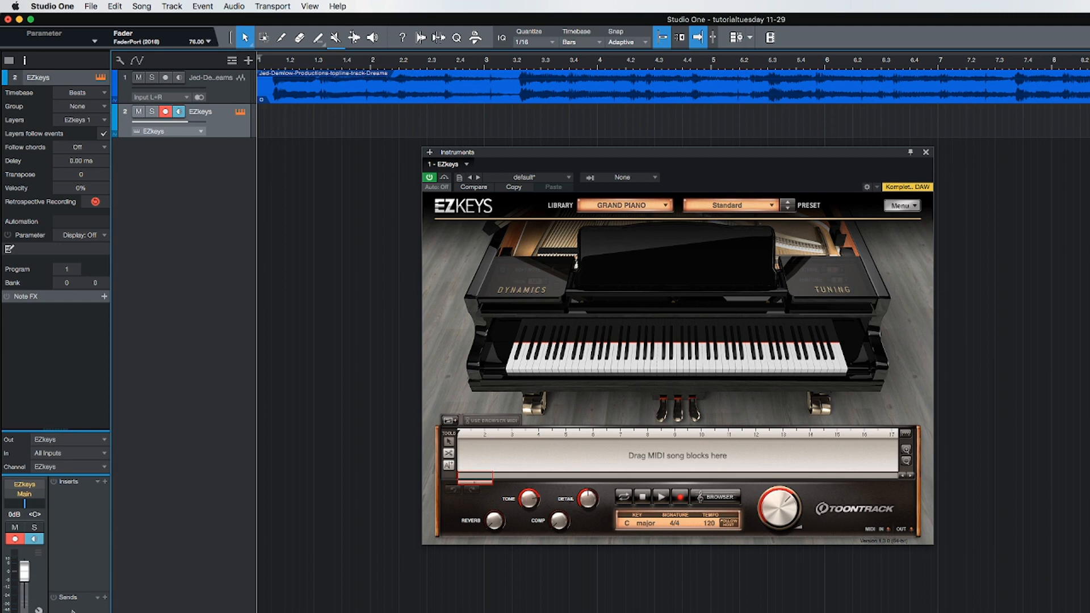
pyautogui.press('F4')
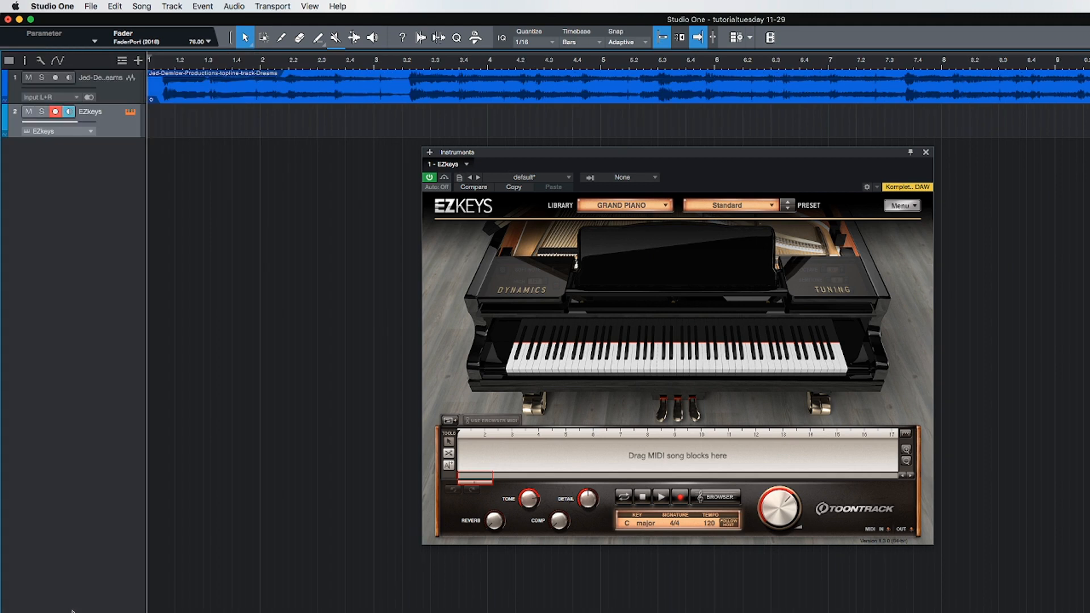
pyautogui.press('F4')
pyautogui.press('F4')
pyautogui.click(315, 6)
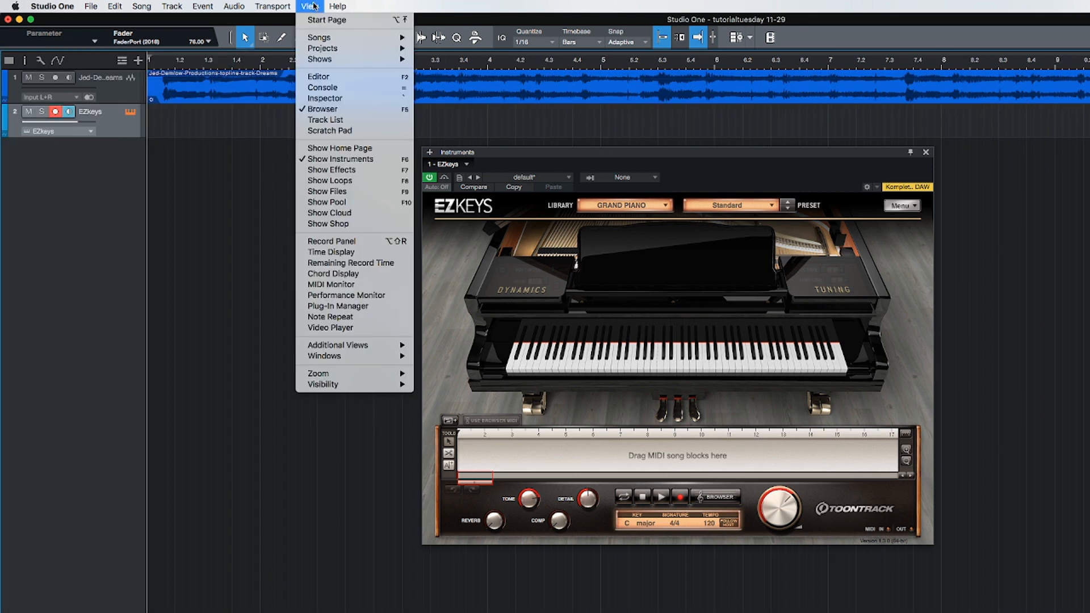
pyautogui.click(334, 99)
pyautogui.press('F4')
pyautogui.press('F4')
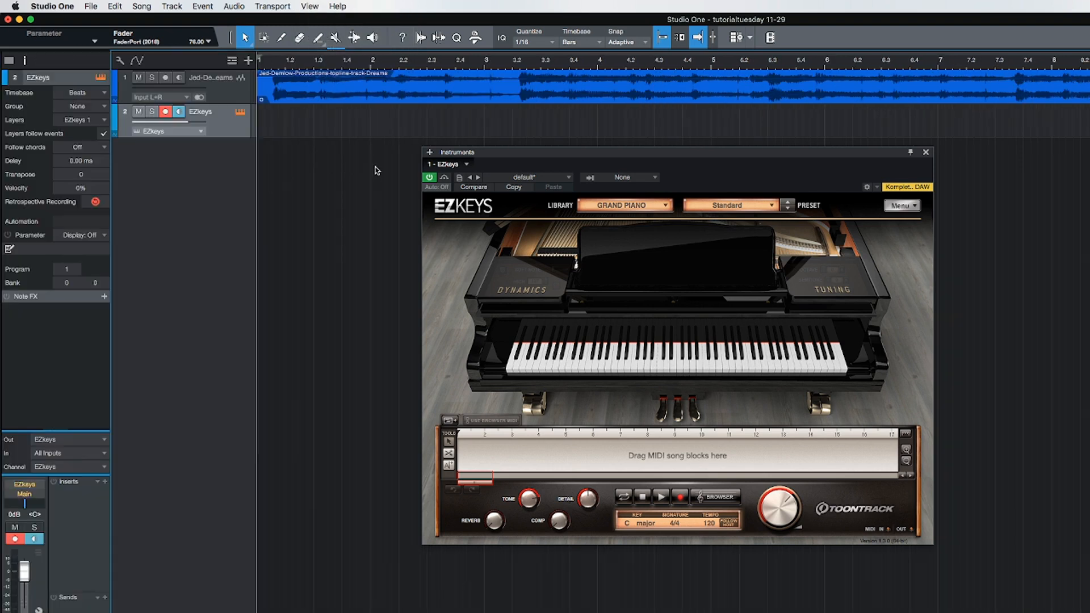
pyautogui.click(927, 153)
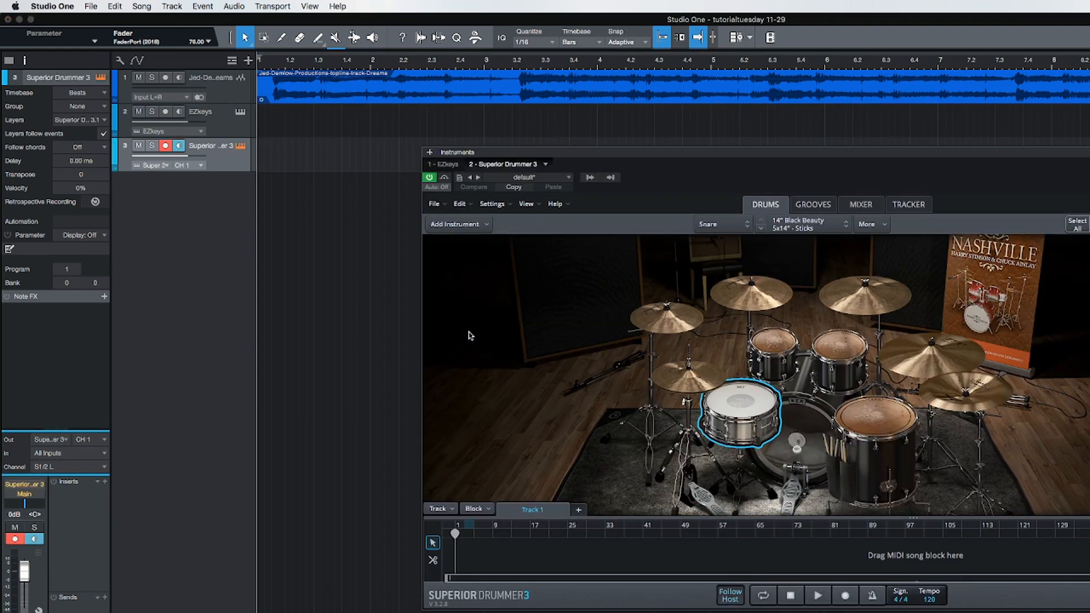
# Step: Audition the snare, rack toms, floor tom and kick of the Nashville EZX kit in Superior Drummer 3, and close its window
pyautogui.moveTo(837, 152); pyautogui.dragTo(671, 190)
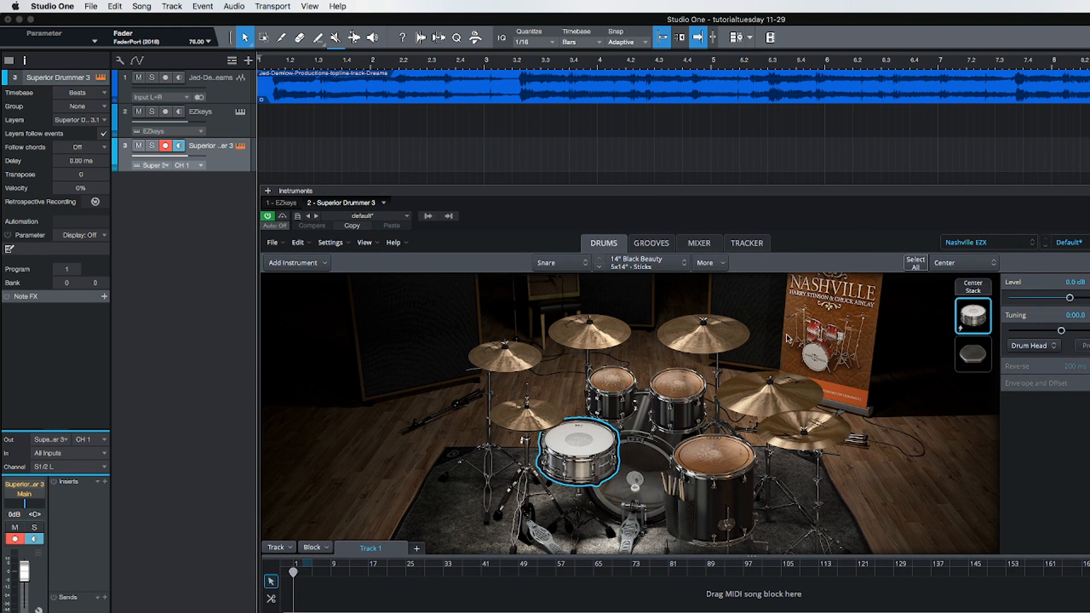
pyautogui.click(586, 446)
pyautogui.click(620, 391)
pyautogui.click(678, 390)
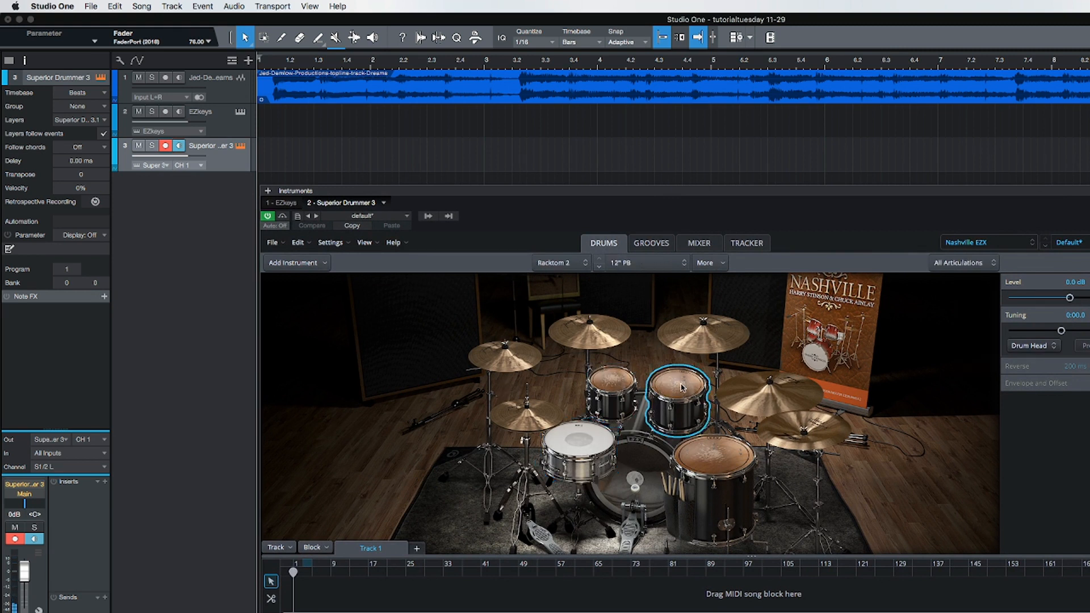
pyautogui.click(709, 466)
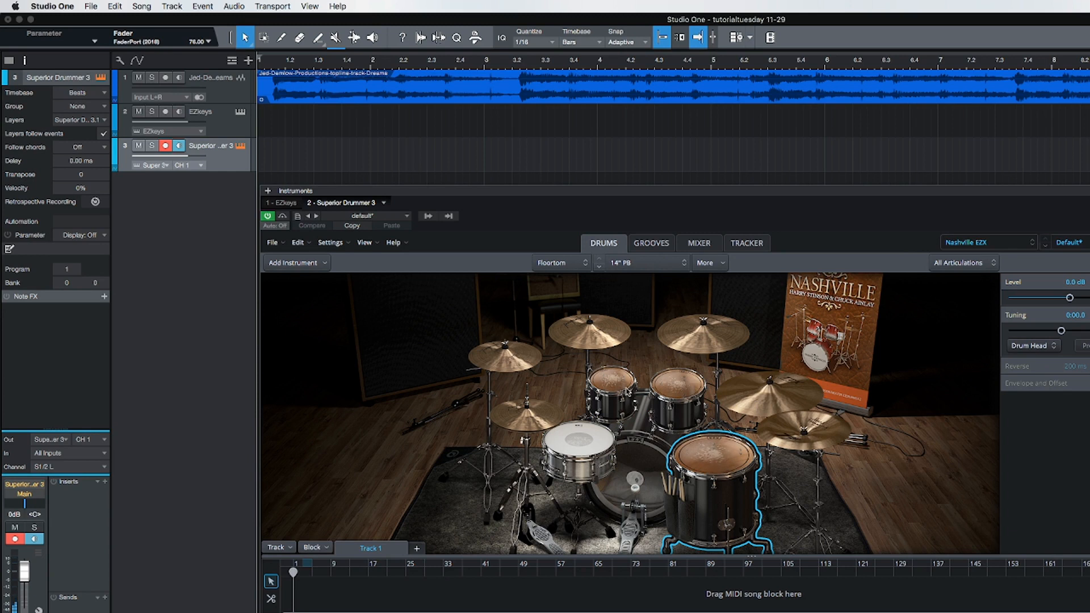
pyautogui.click(576, 440)
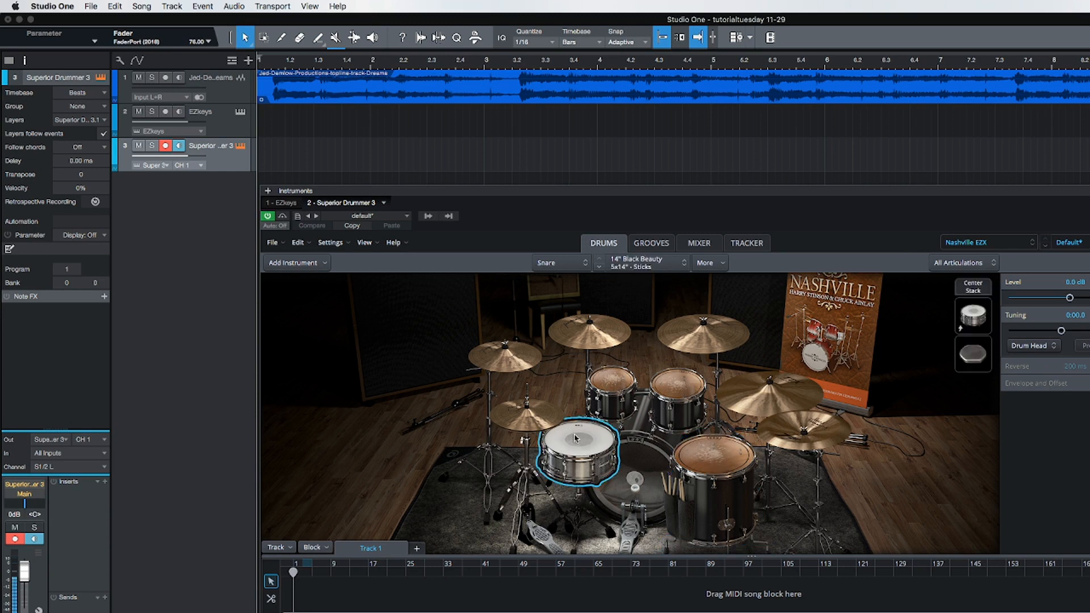
pyautogui.click(630, 452)
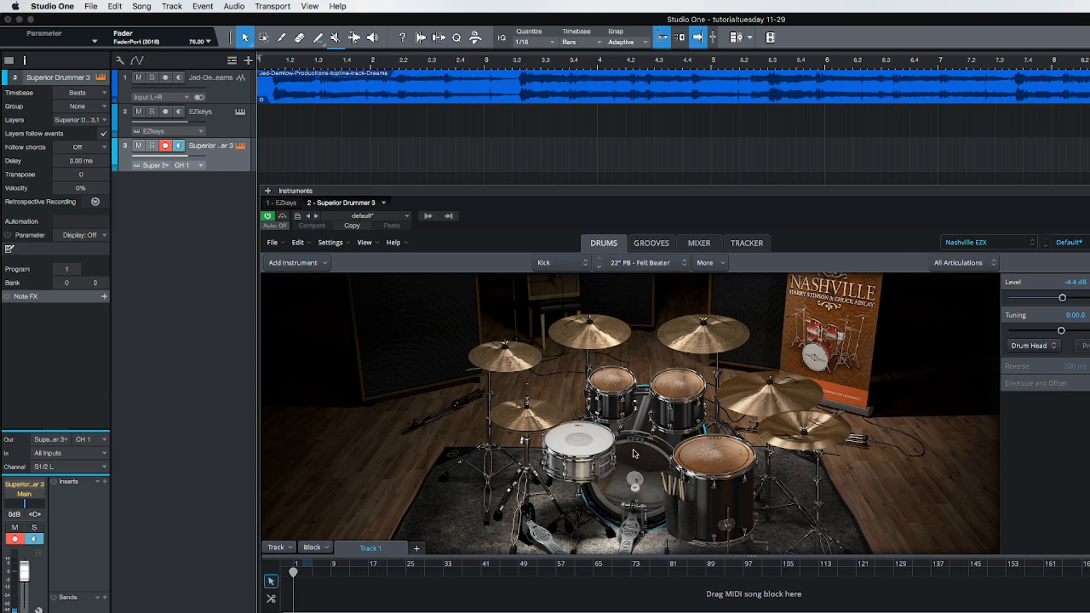
pyautogui.click(1081, 190)
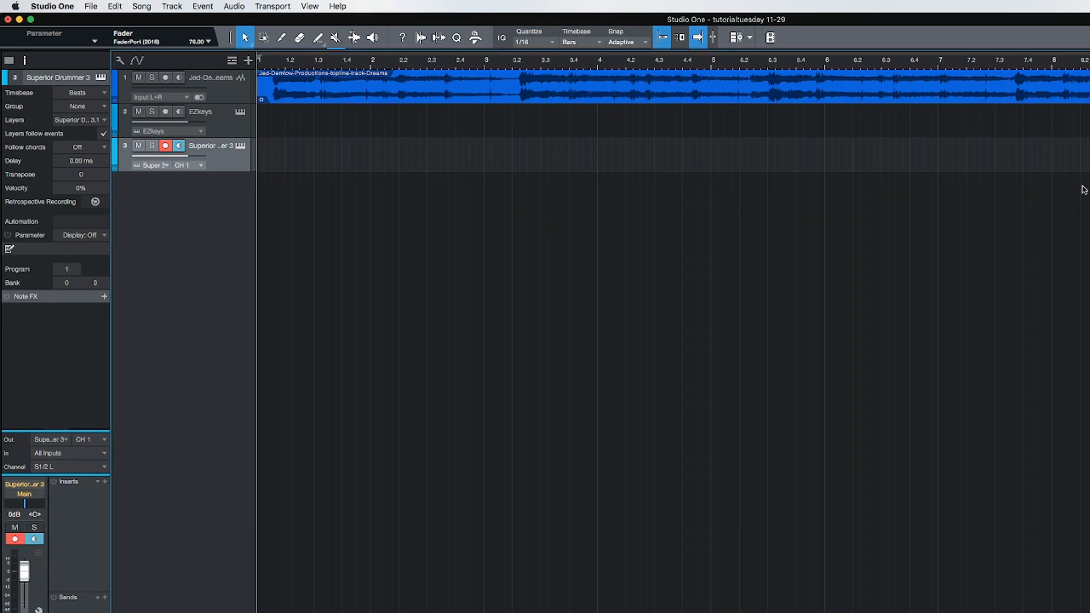
pyautogui.click(223, 121)
pyautogui.click(222, 162)
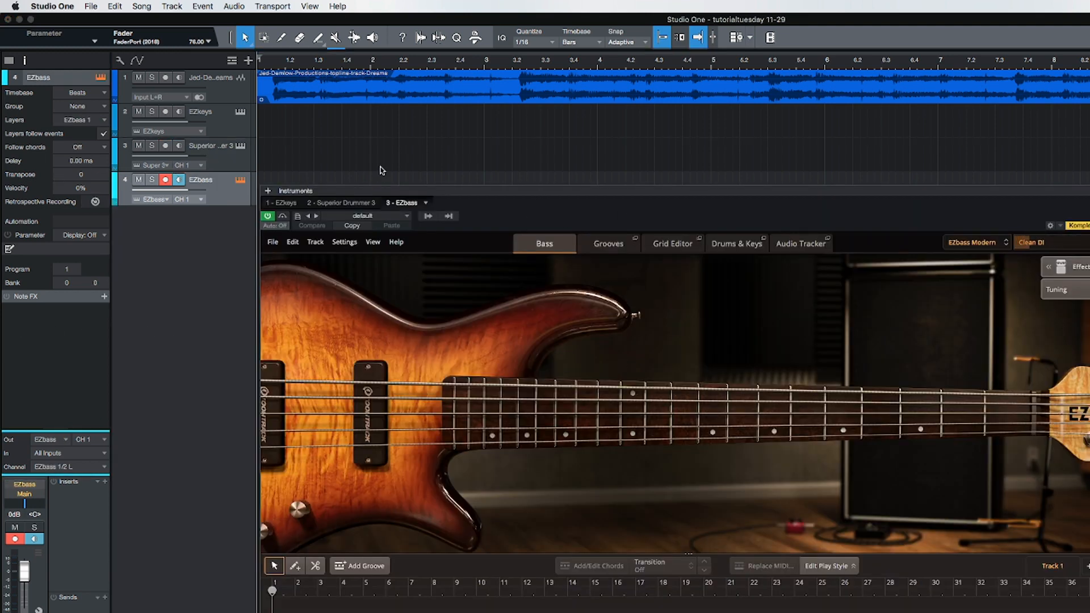
# Step: Preview the Classic Rock and EZbass Vintage libraries in EZbass, return to EZbass Modern and close the instrument window
pyautogui.moveTo(708, 190); pyautogui.dragTo(709, 228)
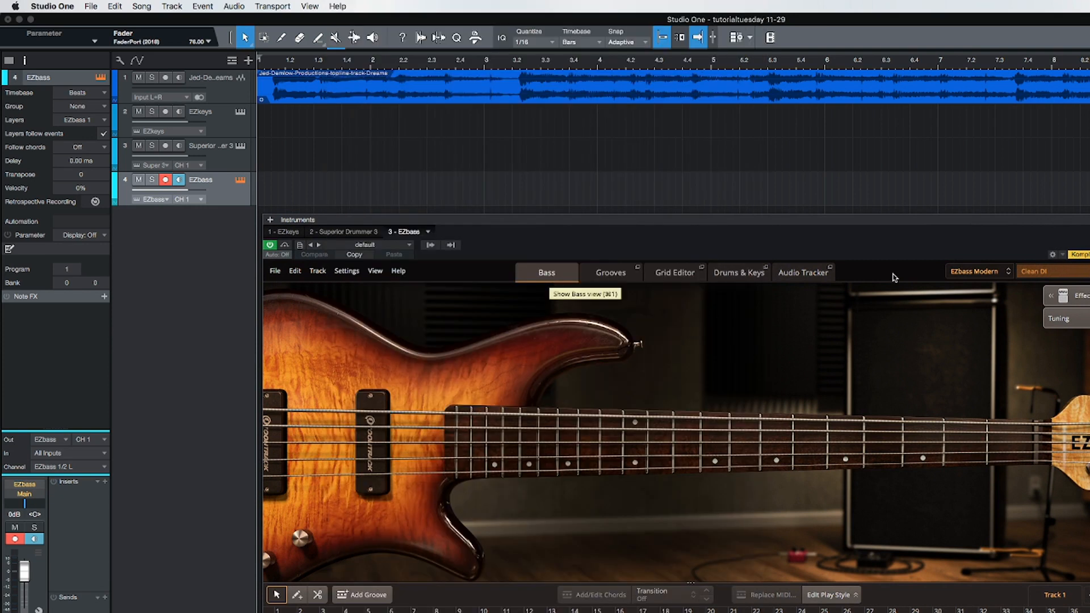
pyautogui.click(1010, 275)
pyautogui.click(1002, 289)
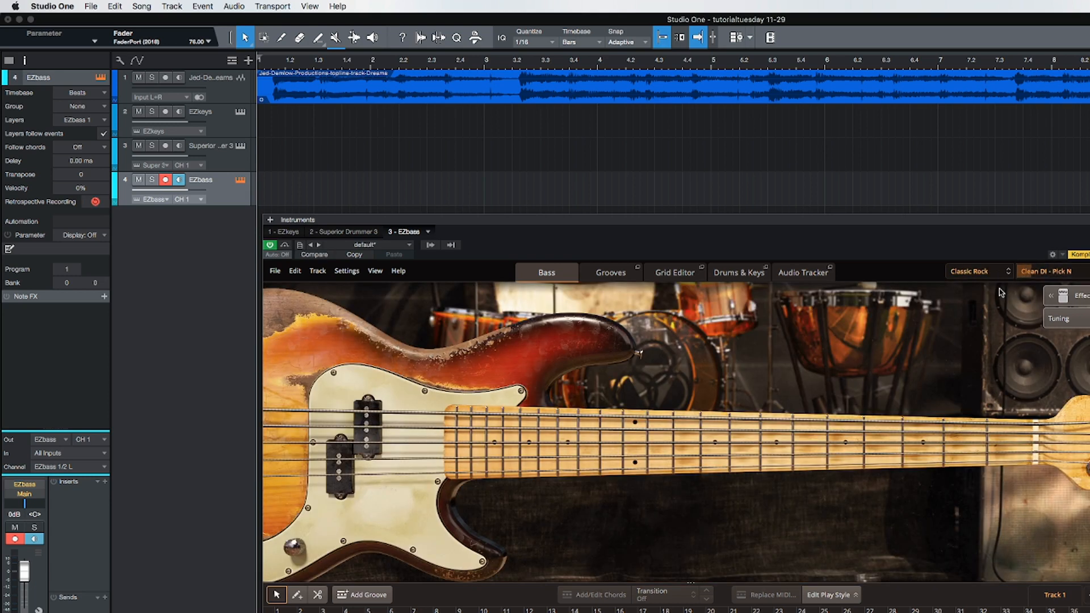
pyautogui.click(1002, 277)
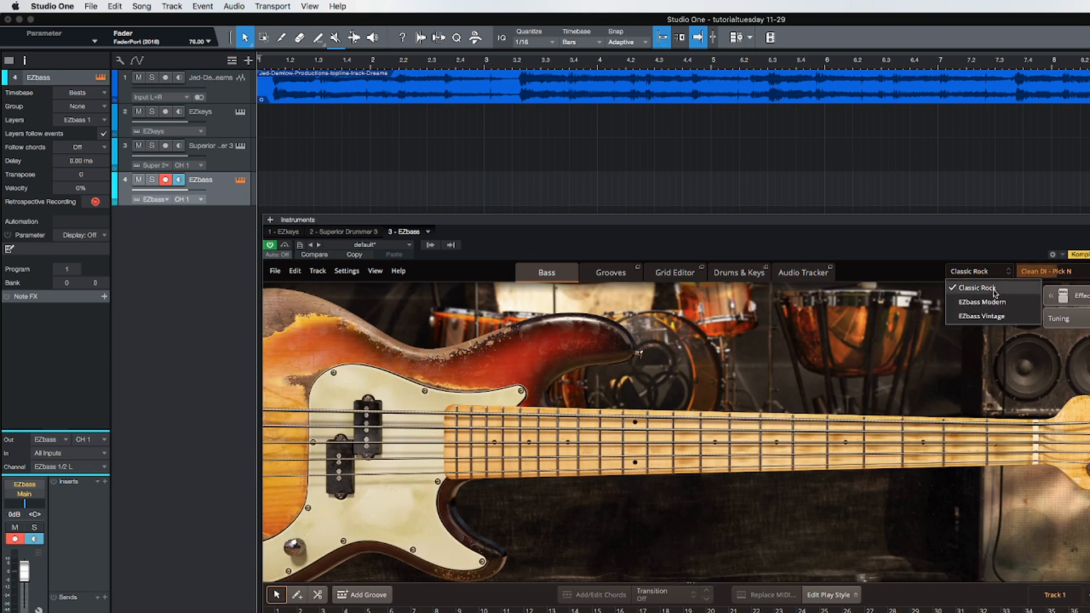
pyautogui.click(994, 304)
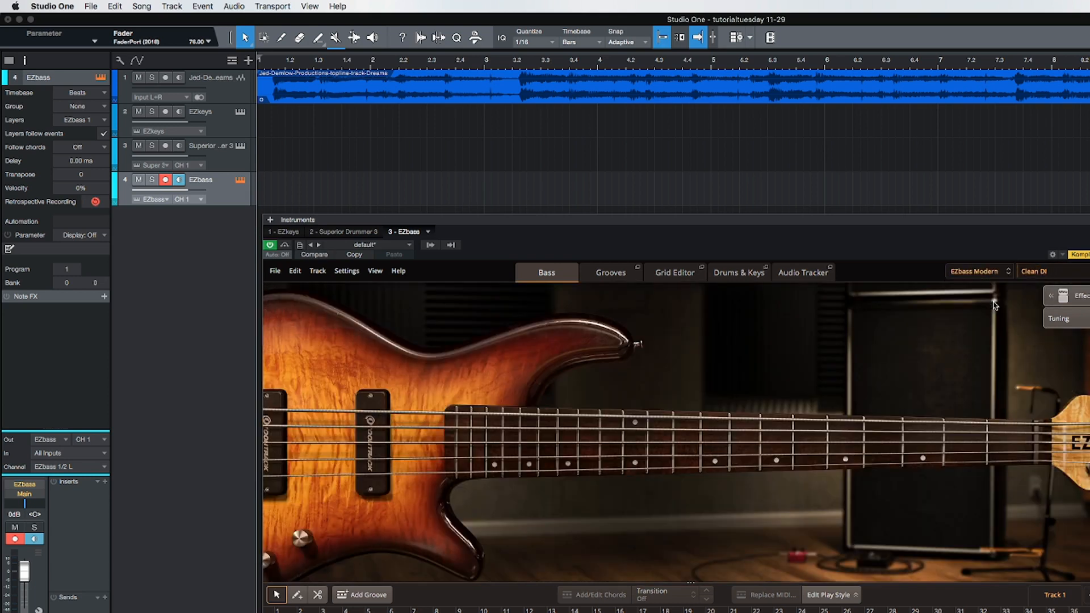
pyautogui.click(1010, 274)
pyautogui.click(1006, 320)
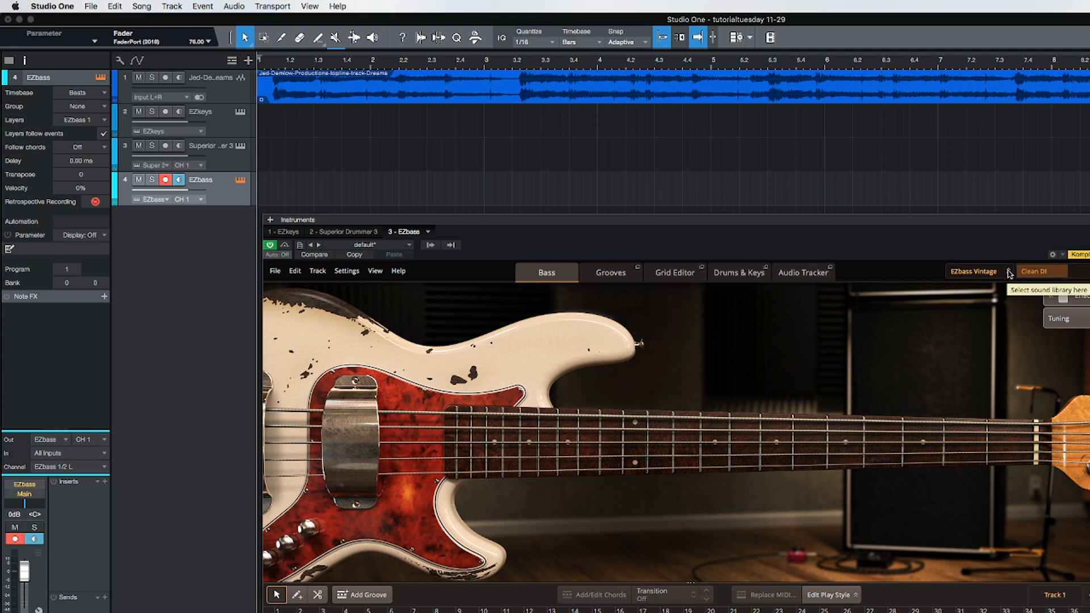
pyautogui.click(1010, 274)
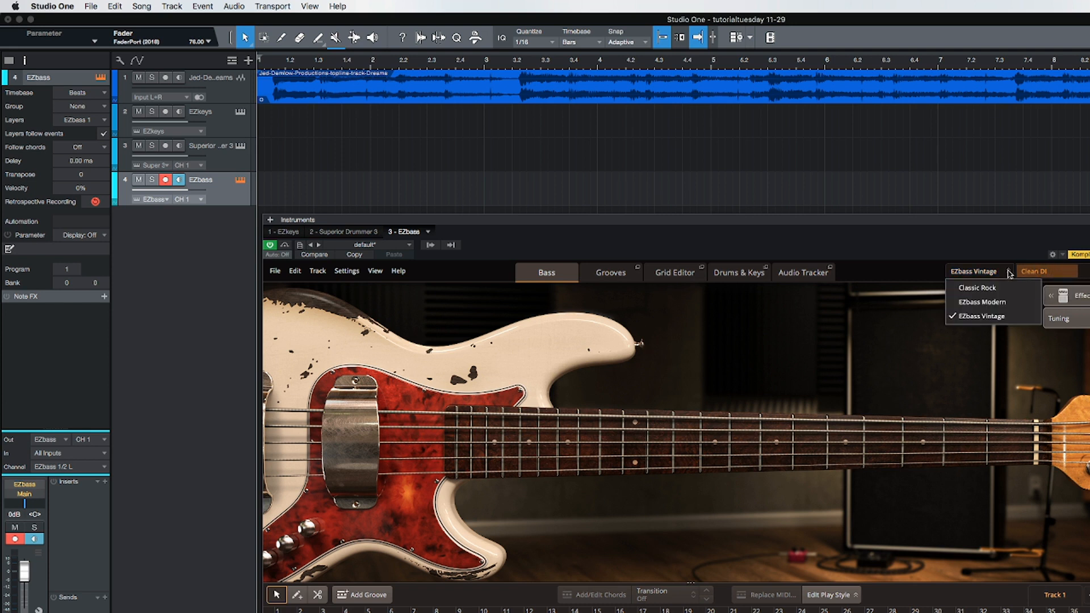
pyautogui.click(992, 302)
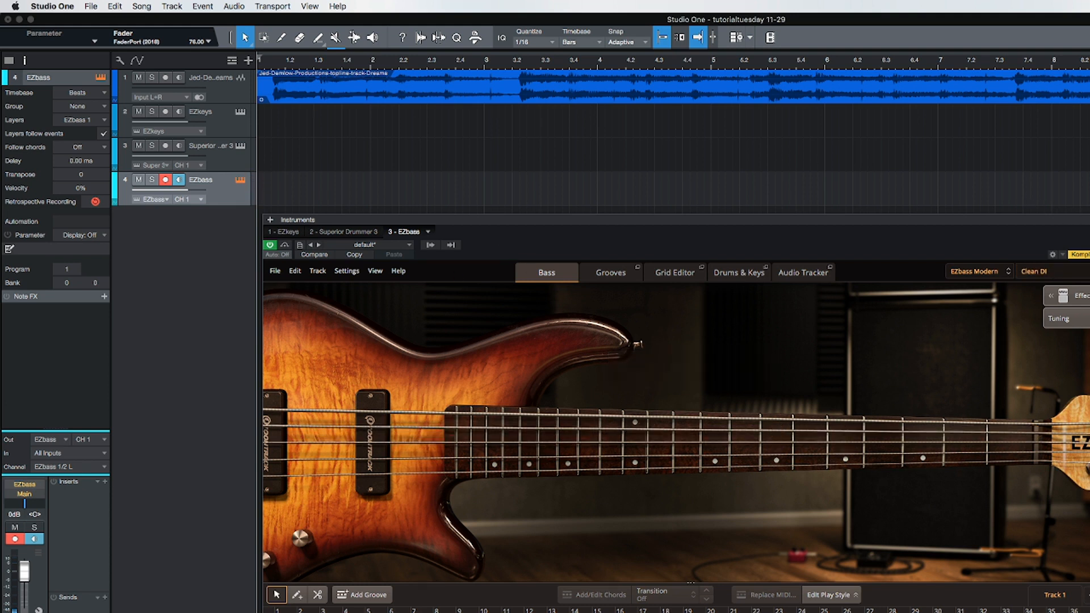
pyautogui.click(1089, 219)
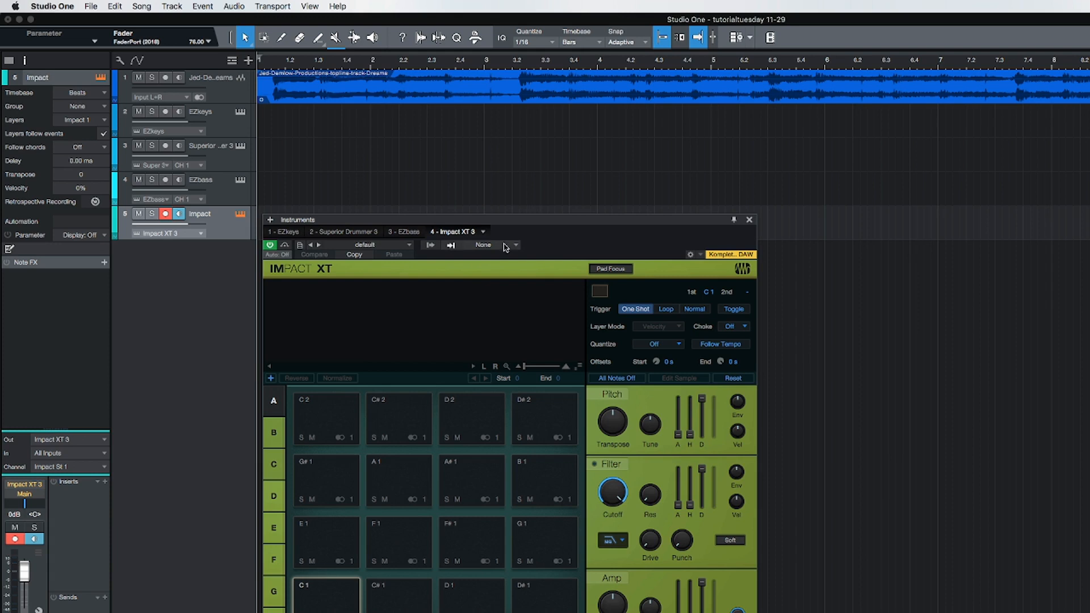
# Step: Load the "reverse cymbals -flyby -sweep" preset from the sound fx folder into Impact XT
pyautogui.moveTo(525, 224); pyautogui.dragTo(613, 269)
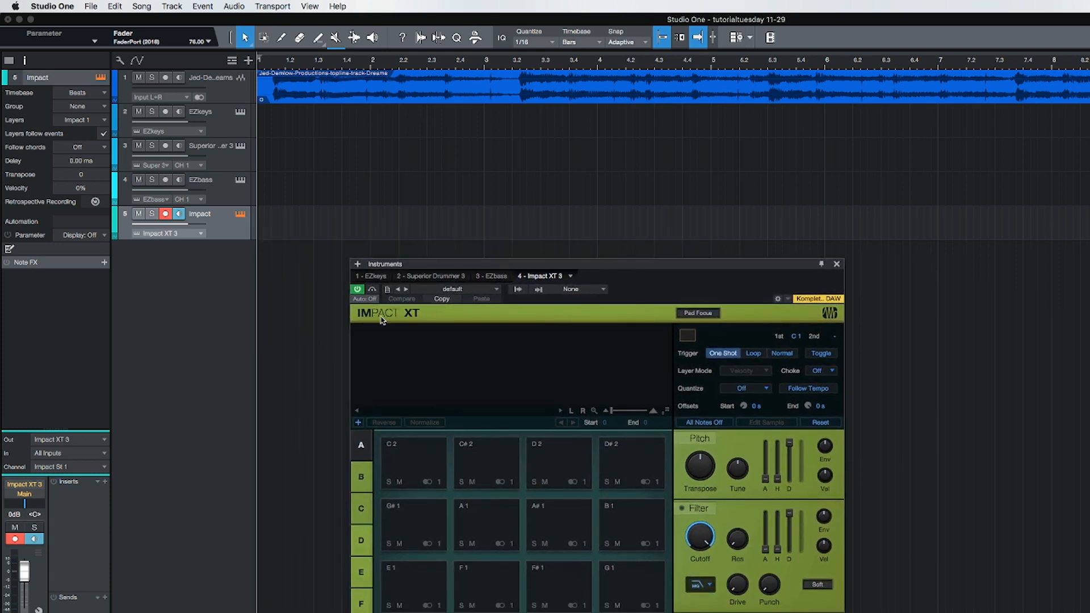
pyautogui.click(495, 293)
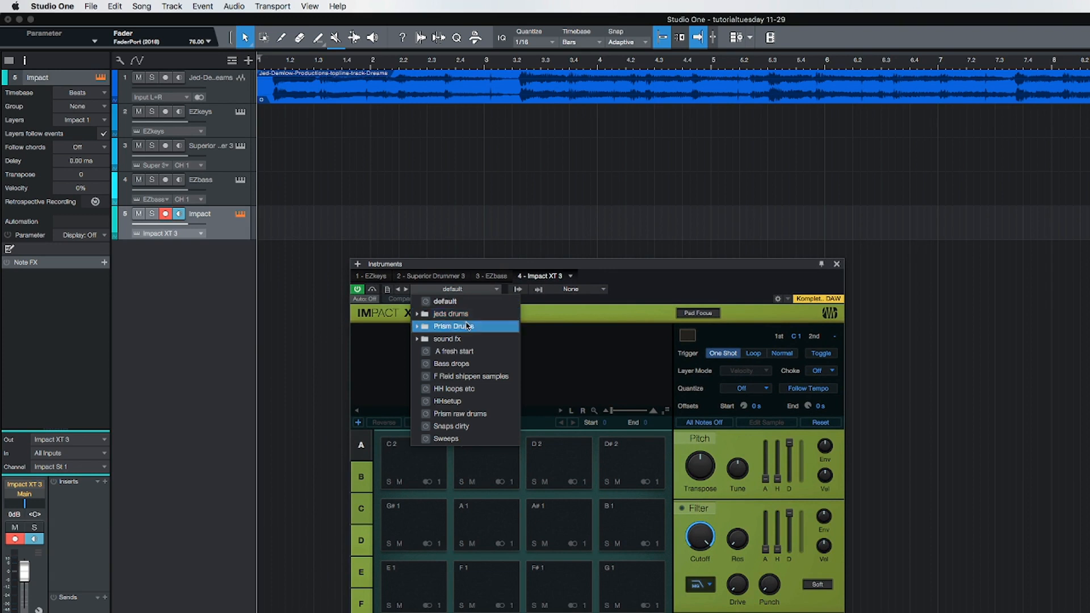
pyautogui.click(418, 339)
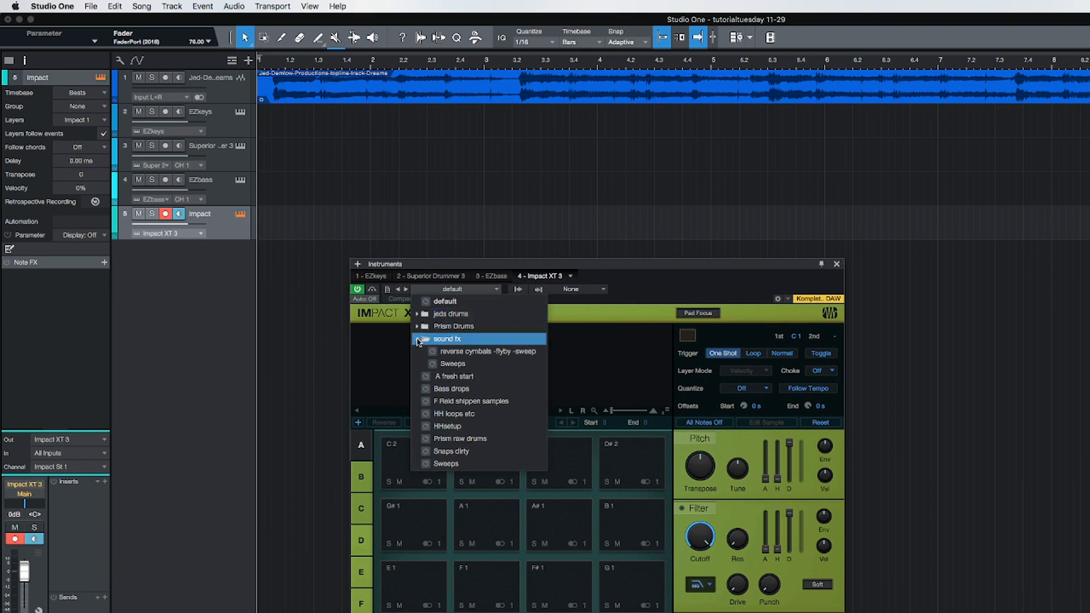
pyautogui.click(418, 339)
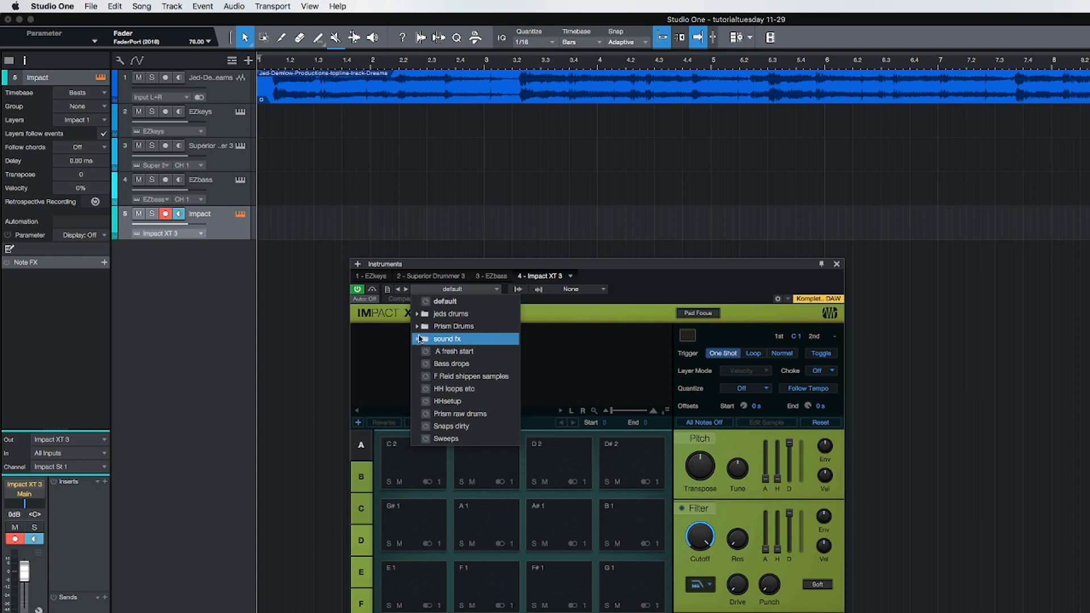
pyautogui.click(417, 315)
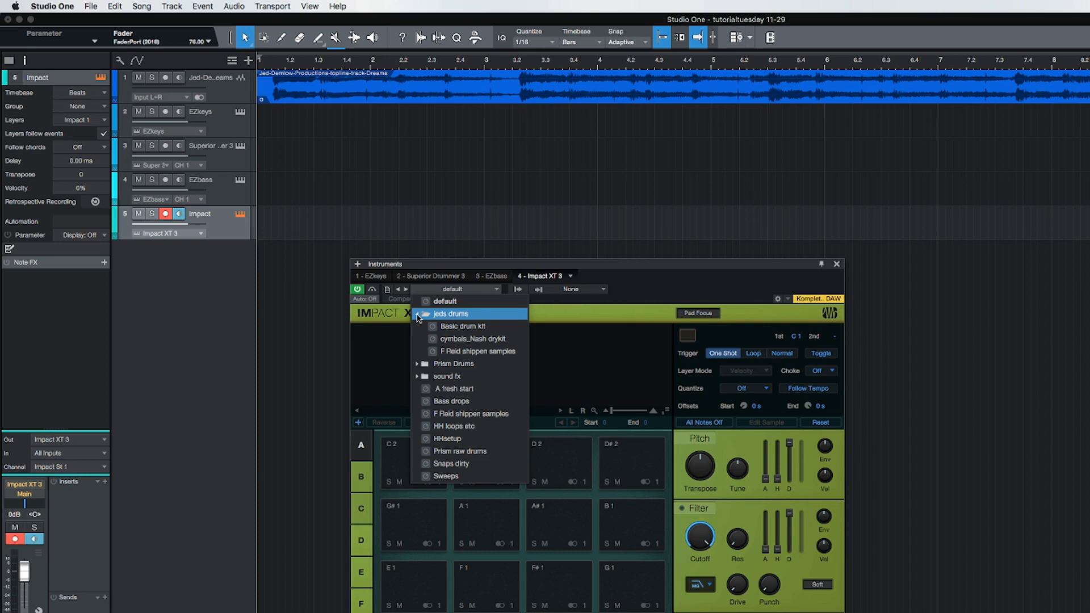
pyautogui.click(418, 316)
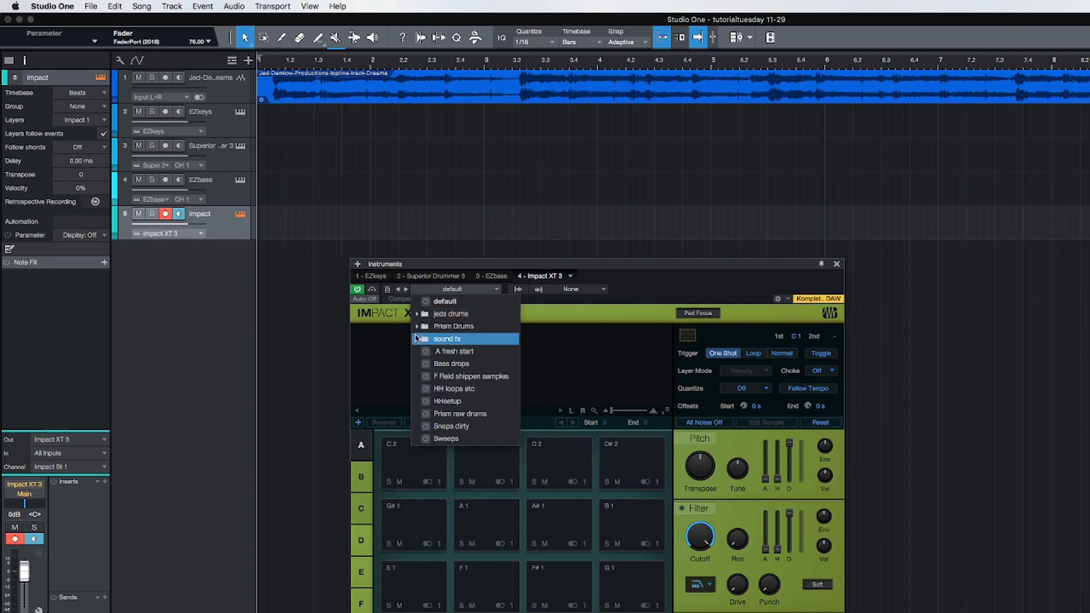
pyautogui.click(418, 328)
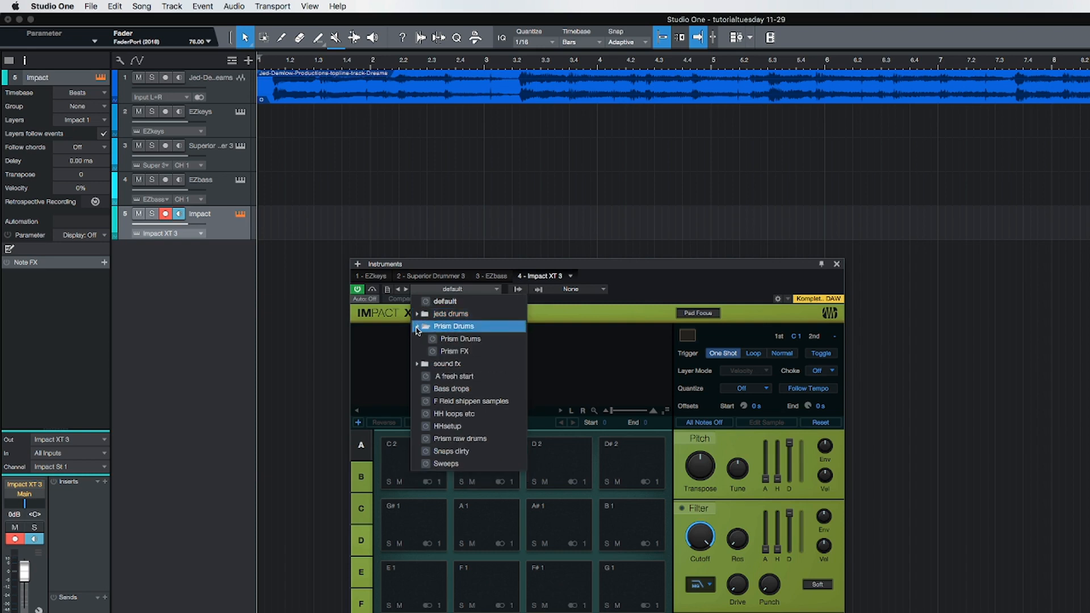
pyautogui.click(417, 328)
pyautogui.click(417, 340)
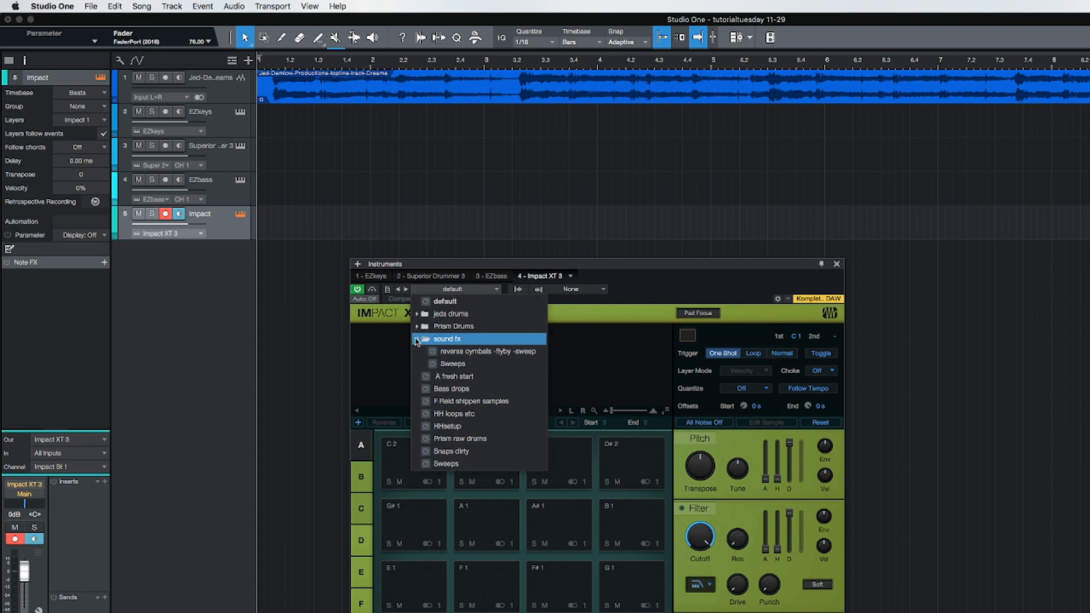
pyautogui.click(502, 352)
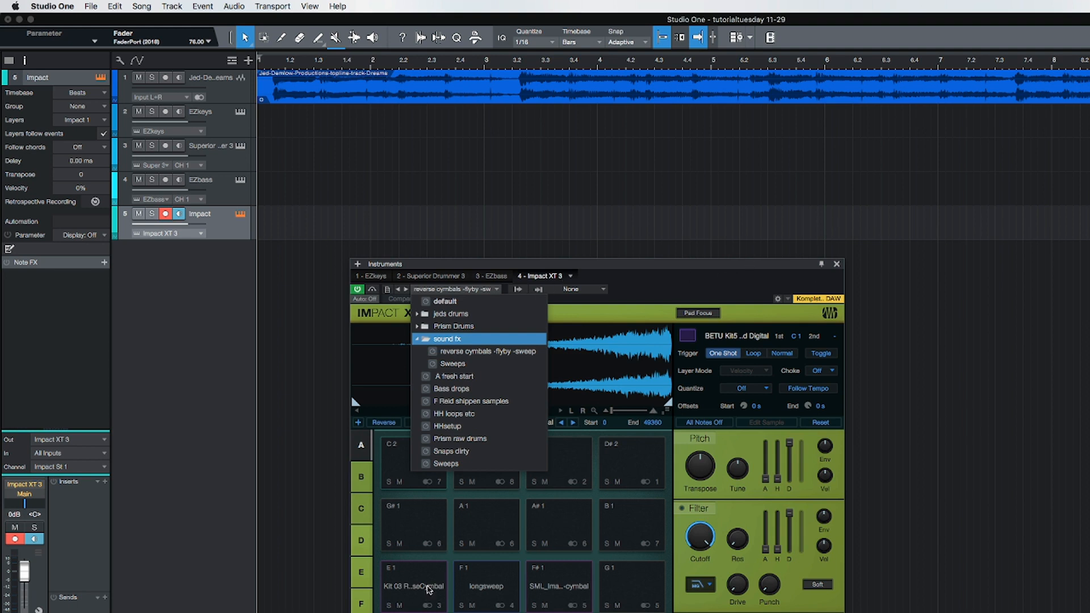
# Step: Audition the reverse cymbal and longsweep pads on E1, F1 and F#1 in Impact XT, and close its window
pyautogui.click(429, 590)
pyautogui.click(429, 591)
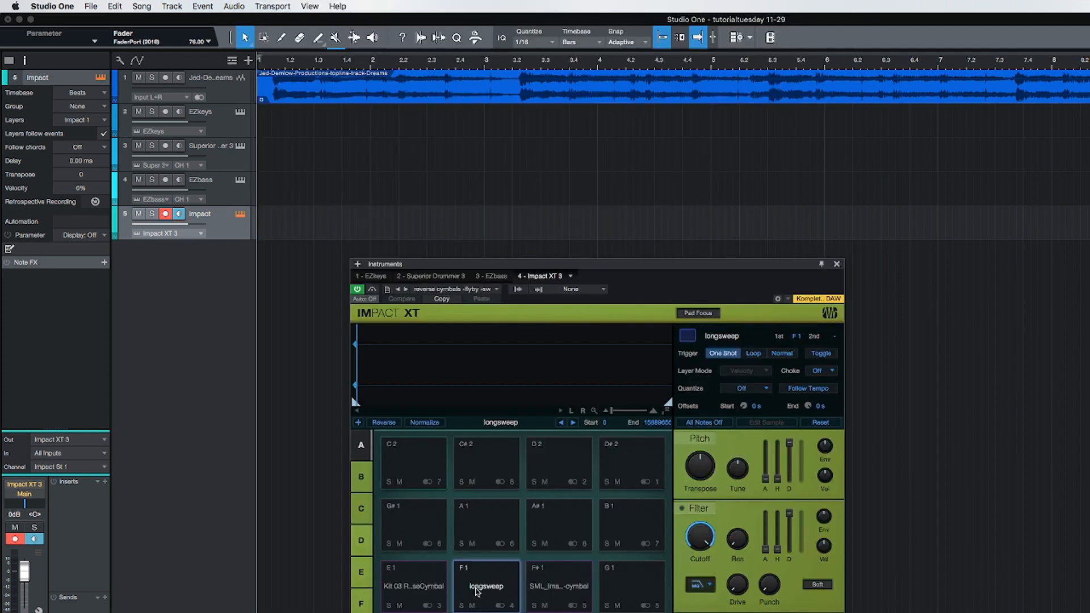
pyautogui.click(560, 587)
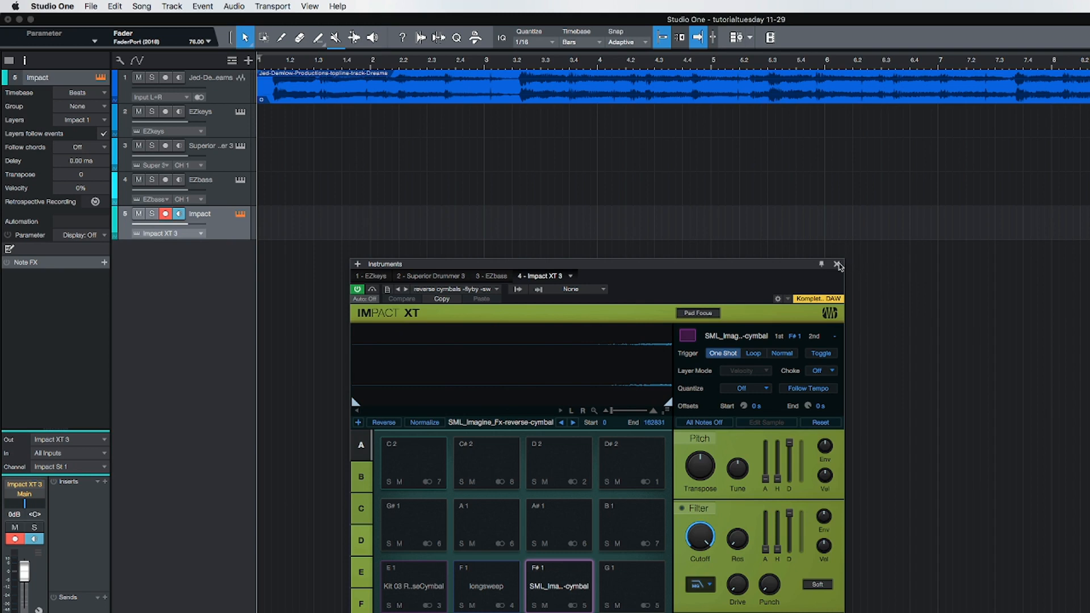
pyautogui.click(837, 265)
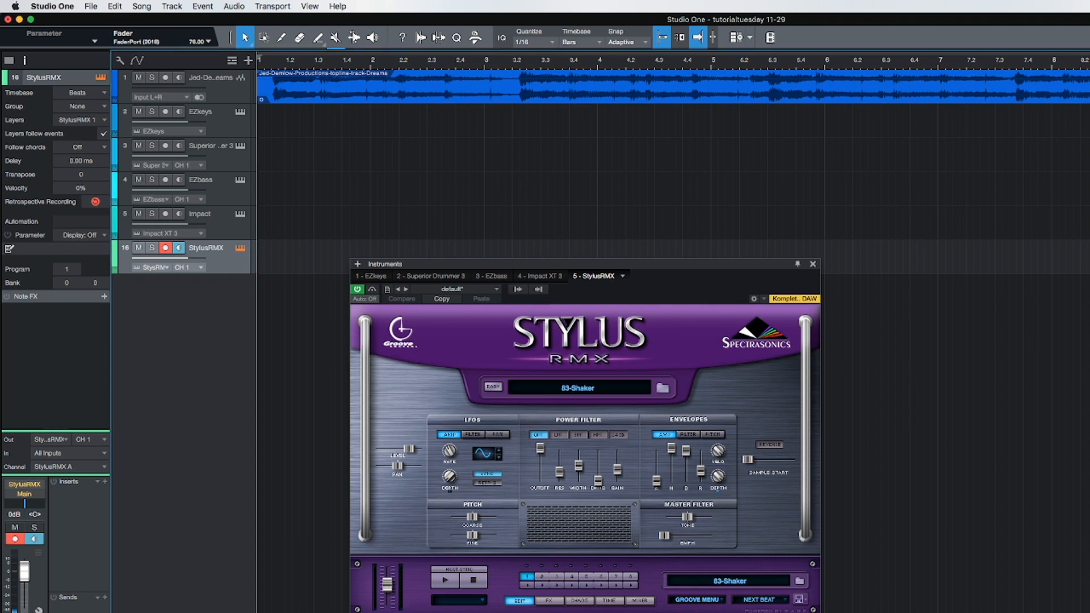
# Step: Apply a slower tempo to the song
pyautogui.press('Return')
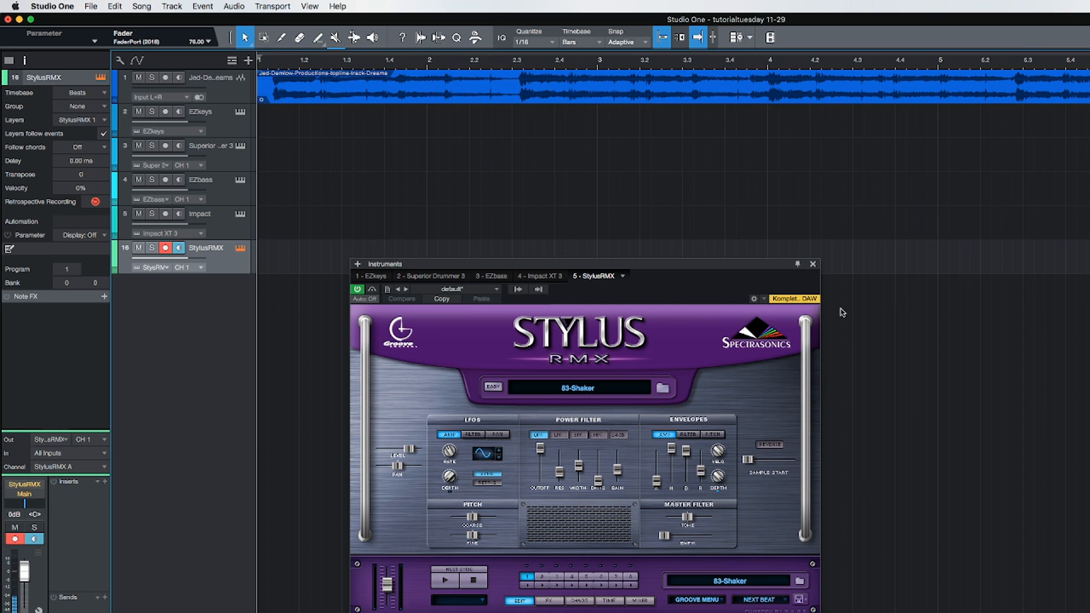
# Step: Close the Stylus RMX instrument window and add a marker named "in" at bar 3
pyautogui.click(813, 264)
pyautogui.click(813, 264)
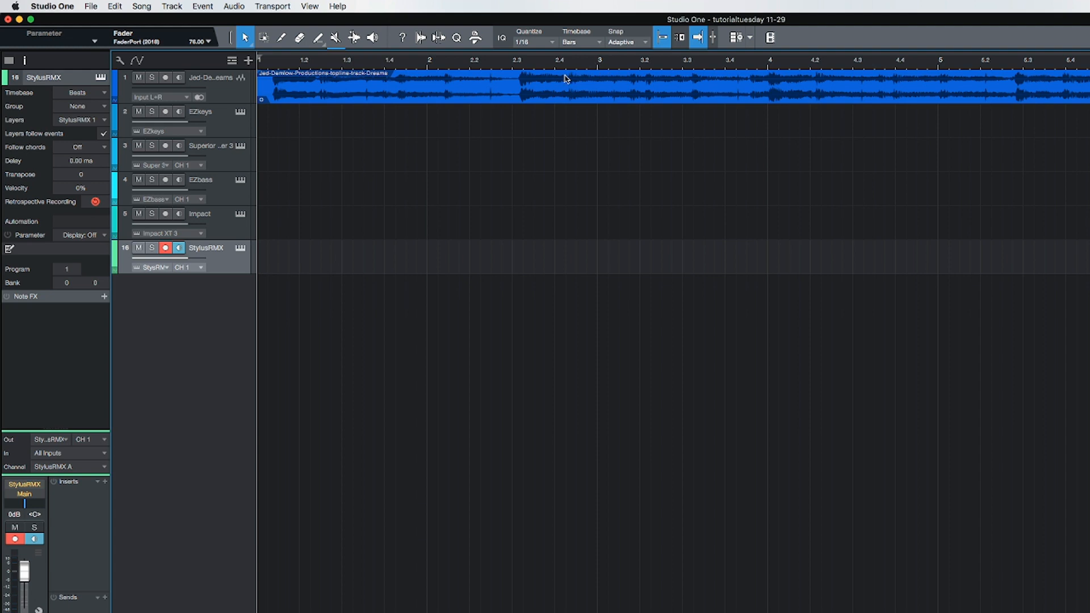
pyautogui.click(600, 58)
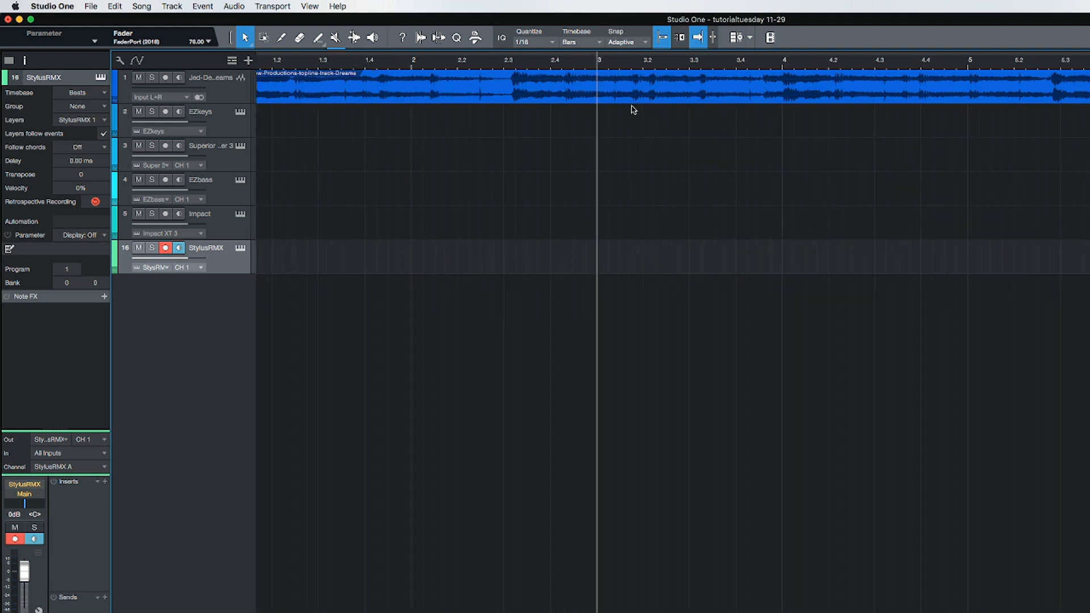
pyautogui.hscroll(-2, 454, 63)
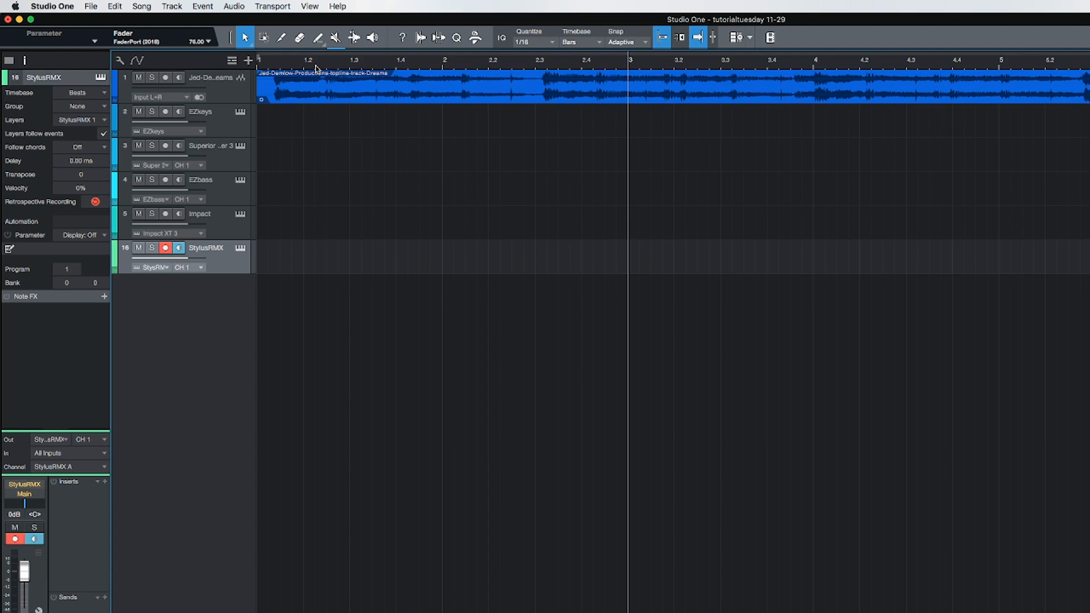
pyautogui.press('y')
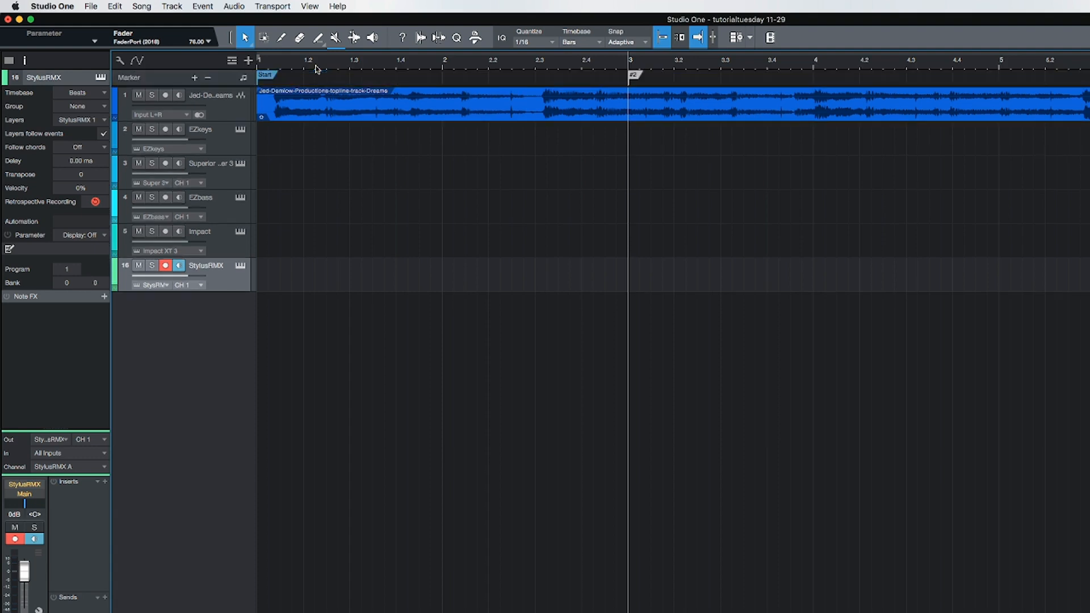
pyautogui.doubleClick(635, 77)
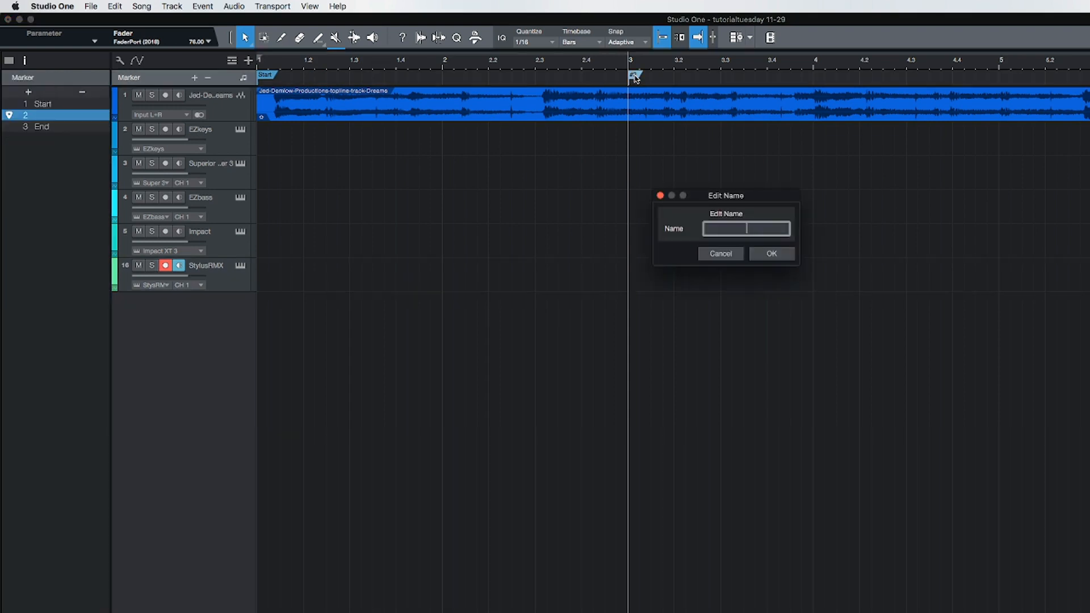
pyautogui.write('in')
pyautogui.press('Return')
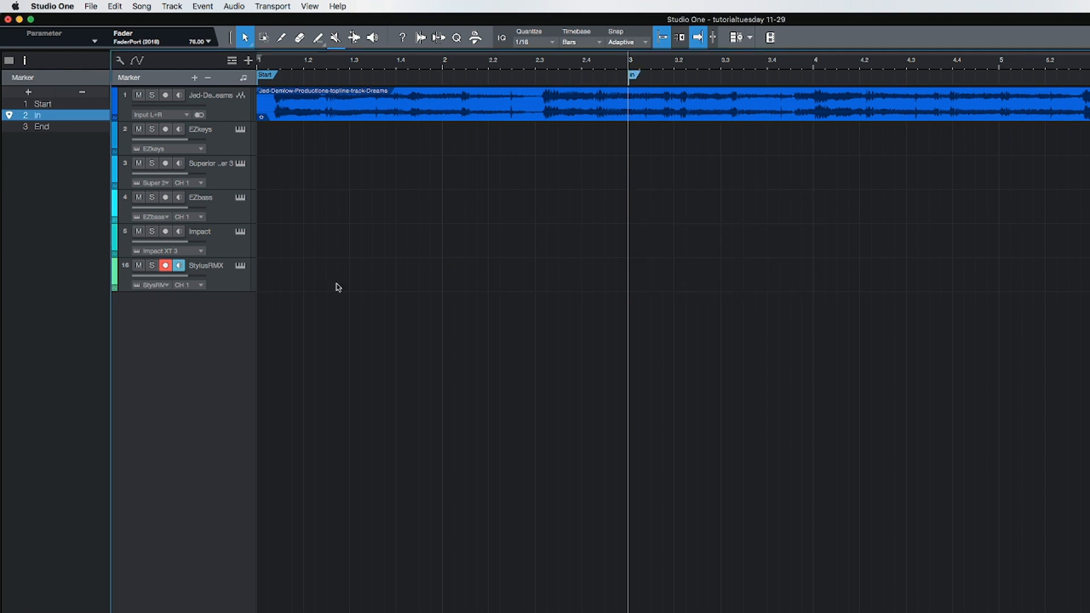
# Step: Record a shaker part on the StylusRMX track, starting playback from bar 2 and stopping near bar 5
pyautogui.click(438, 253)
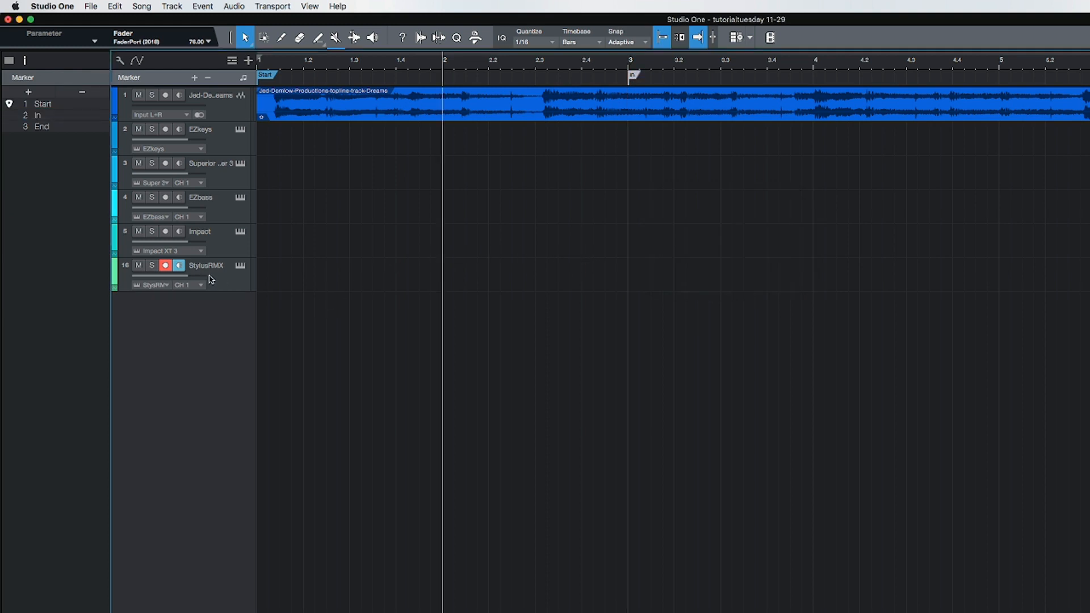
pyautogui.click(223, 279)
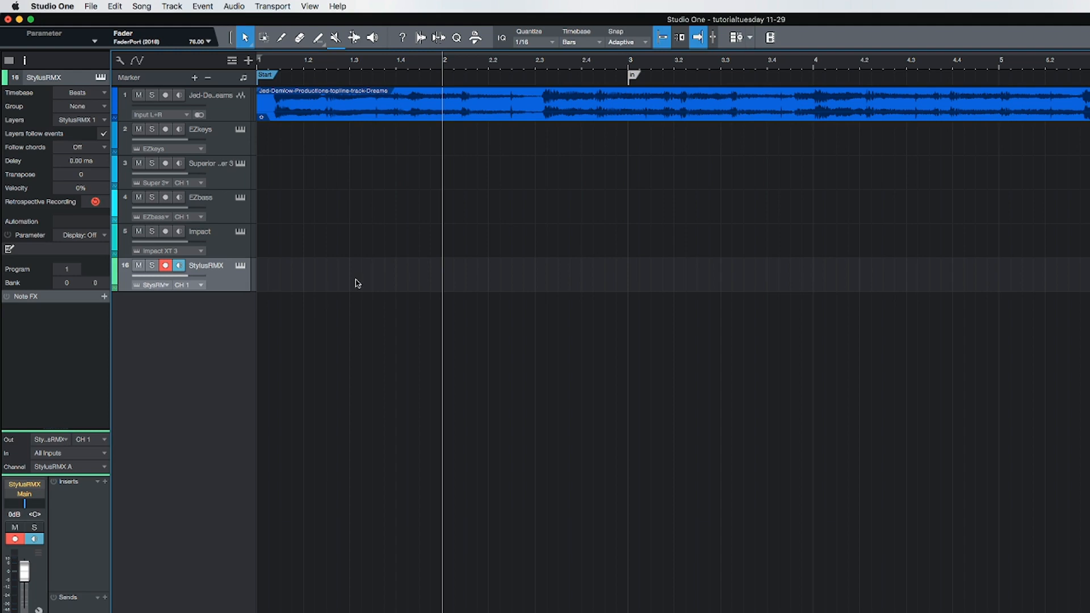
pyautogui.press('space')
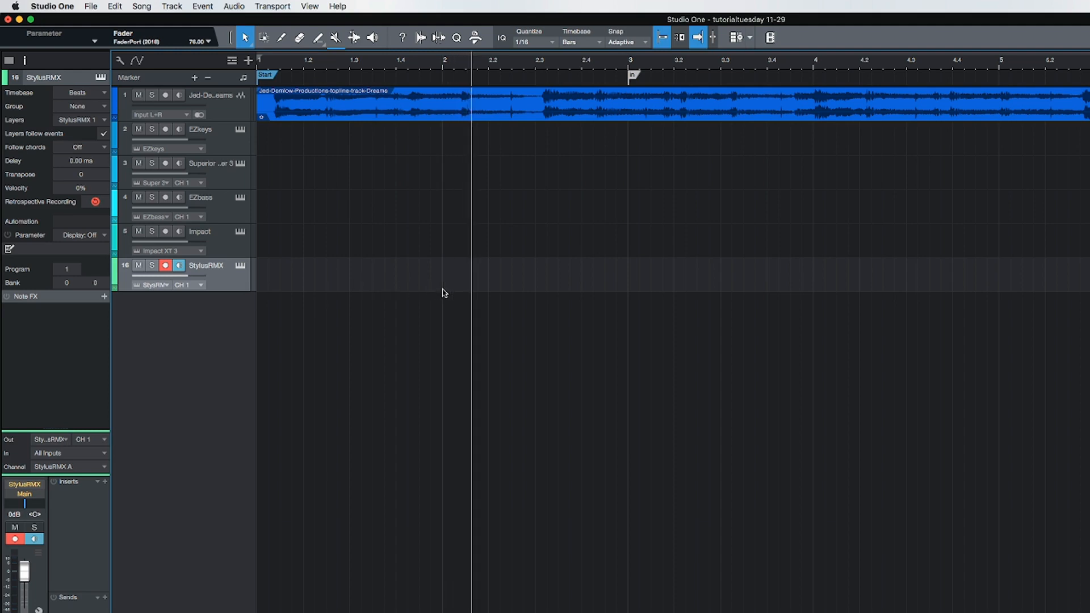
pyautogui.press('KP_Multiply')
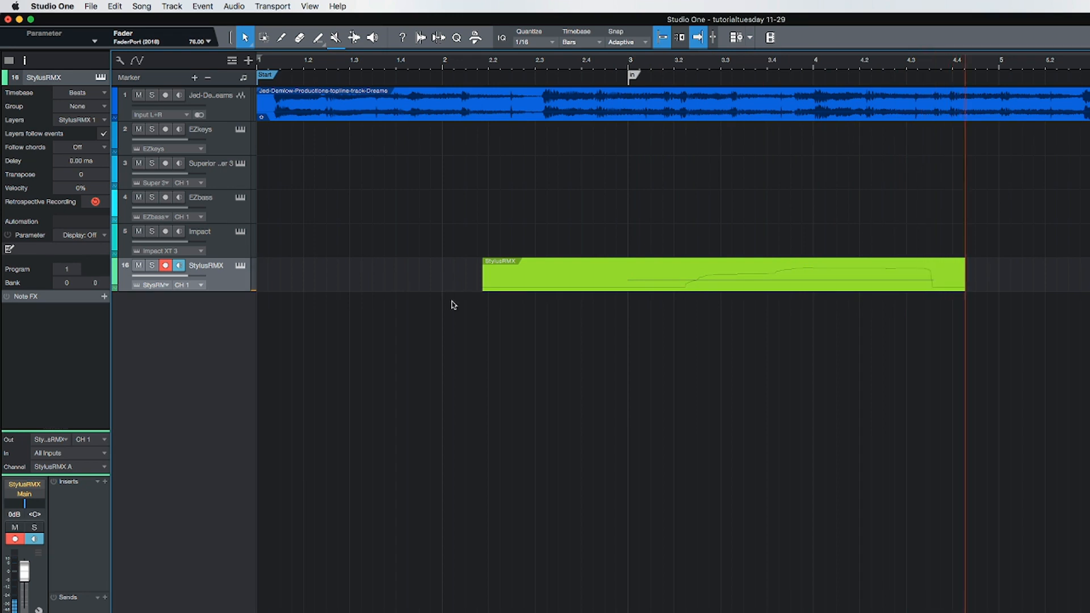
pyautogui.press('space')
# Step: Open the recorded StylusRMX part in the note editor and extend the event in the arrangement to about bar 57
pyautogui.doubleClick(655, 287)
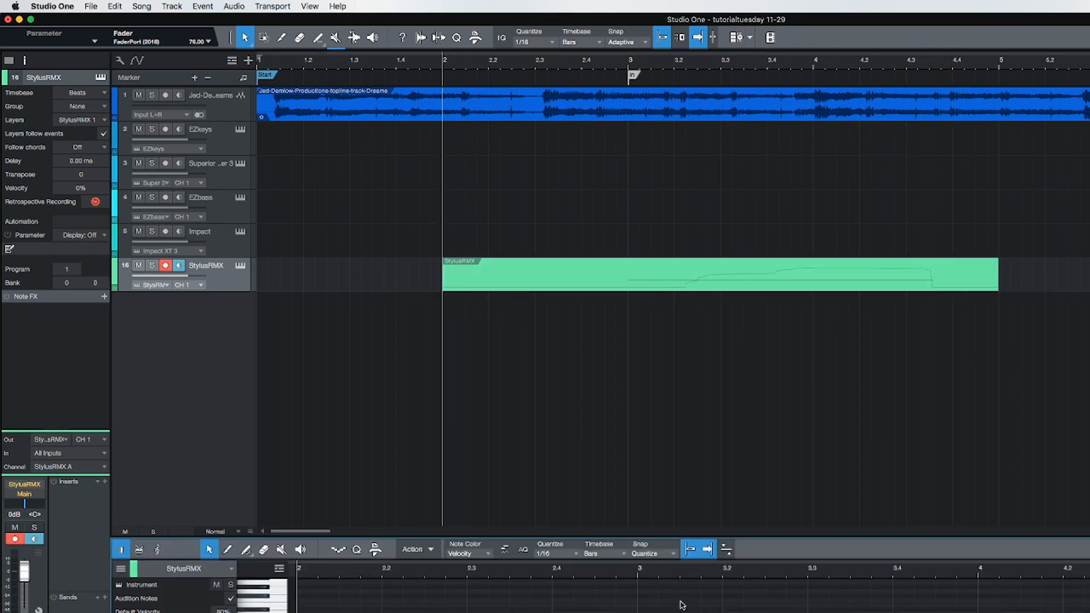
pyautogui.press('f')
pyautogui.press('w')
pyautogui.press('w')
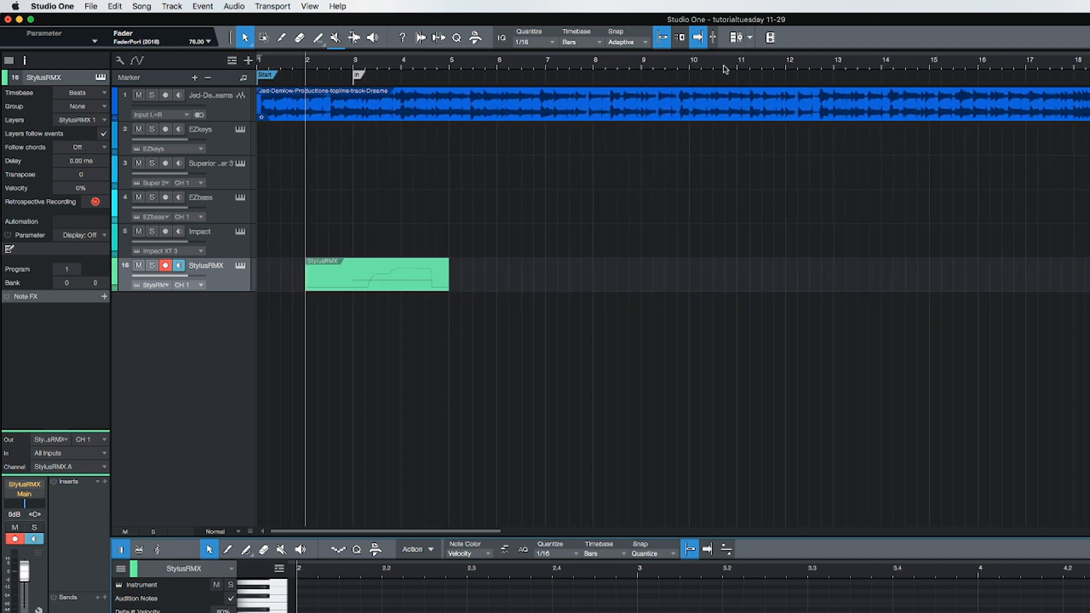
pyautogui.moveTo(450, 278); pyautogui.dragTo(1089, 278)
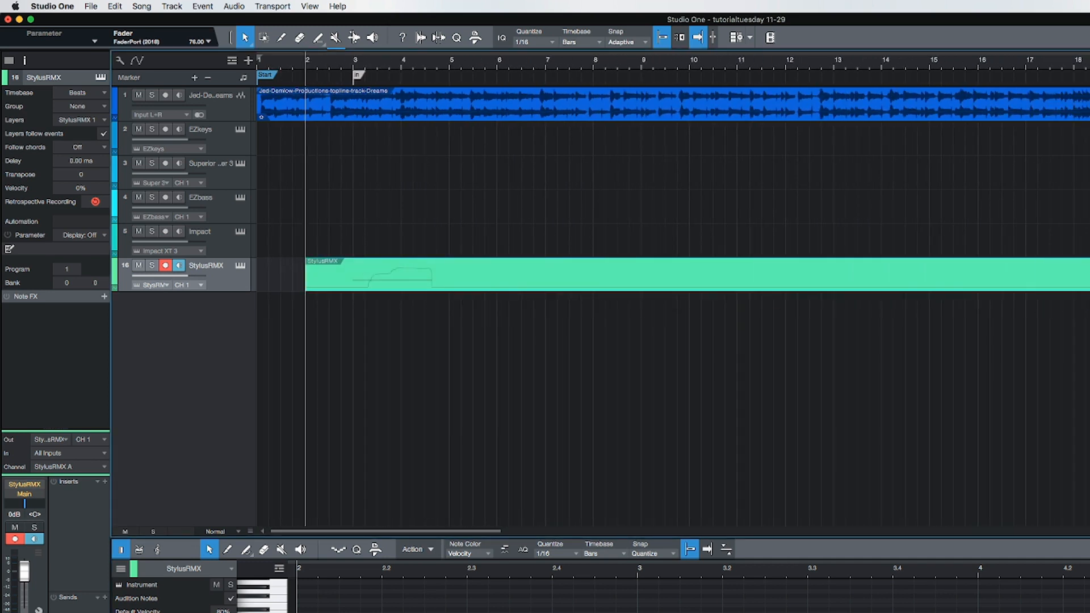
pyautogui.press('w')
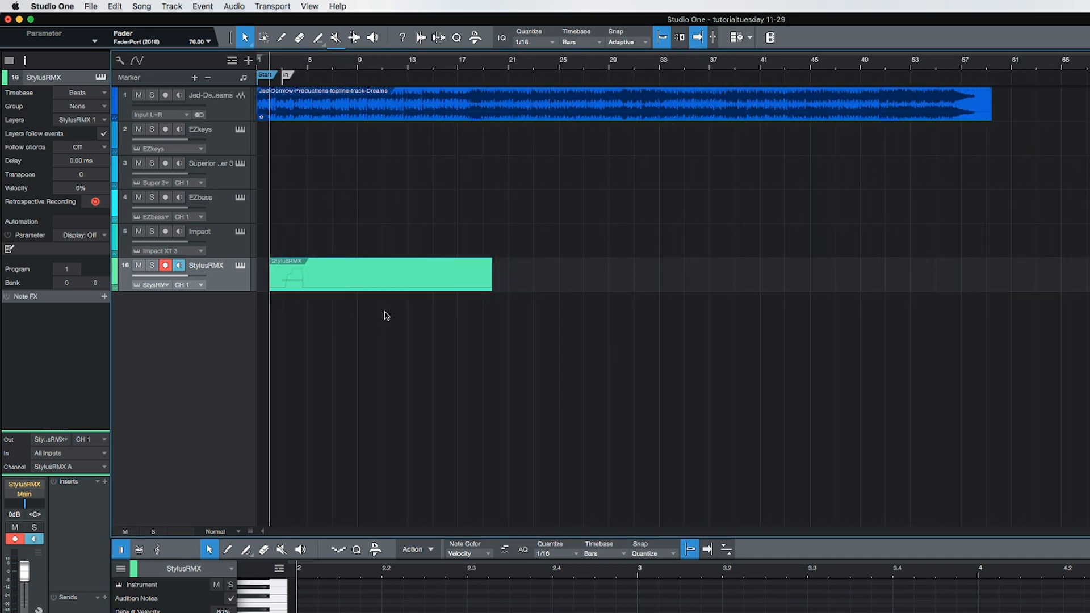
pyautogui.moveTo(494, 278); pyautogui.dragTo(959, 277)
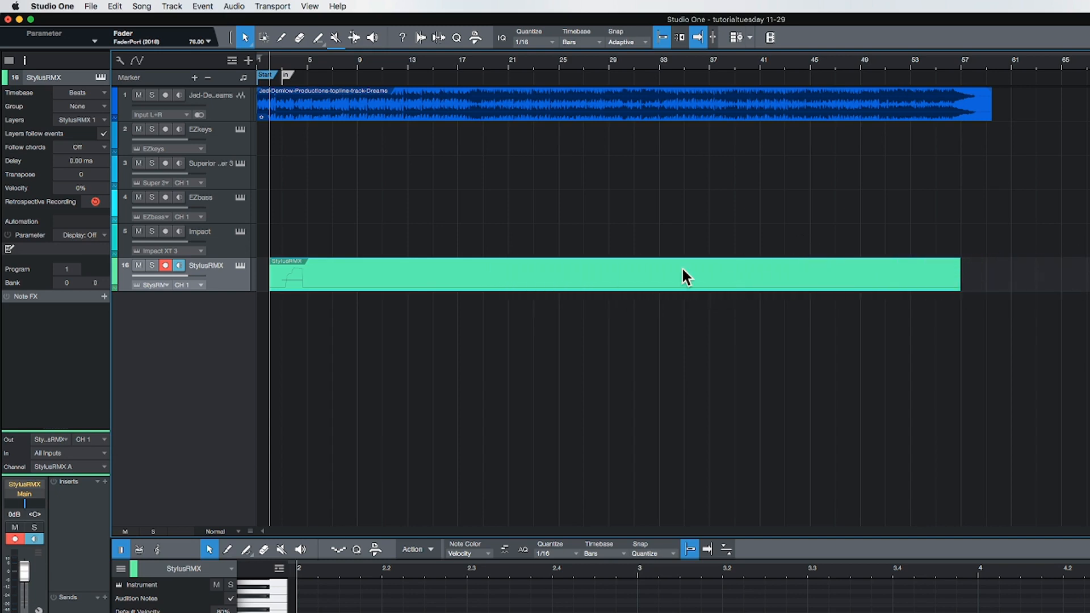
# Step: Lengthen the recorded shaker note to the end of the StylusRMX event at about bar 57
pyautogui.doubleClick(664, 276)
pyautogui.hscroll(3, 724, 598)
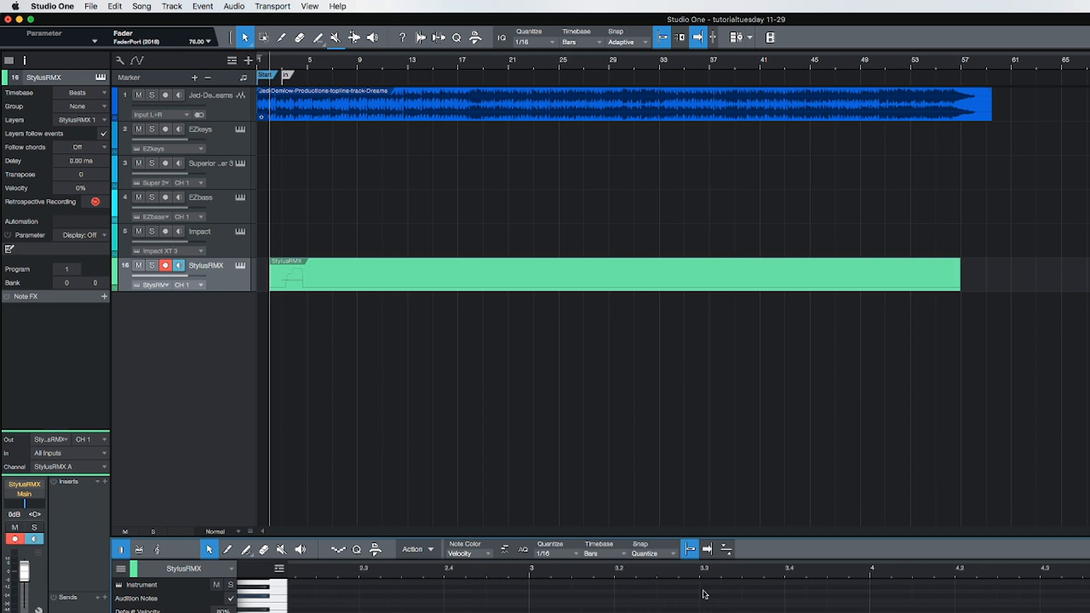
pyautogui.scroll(-5, 675, 578)
pyautogui.scroll(-5, 676, 567)
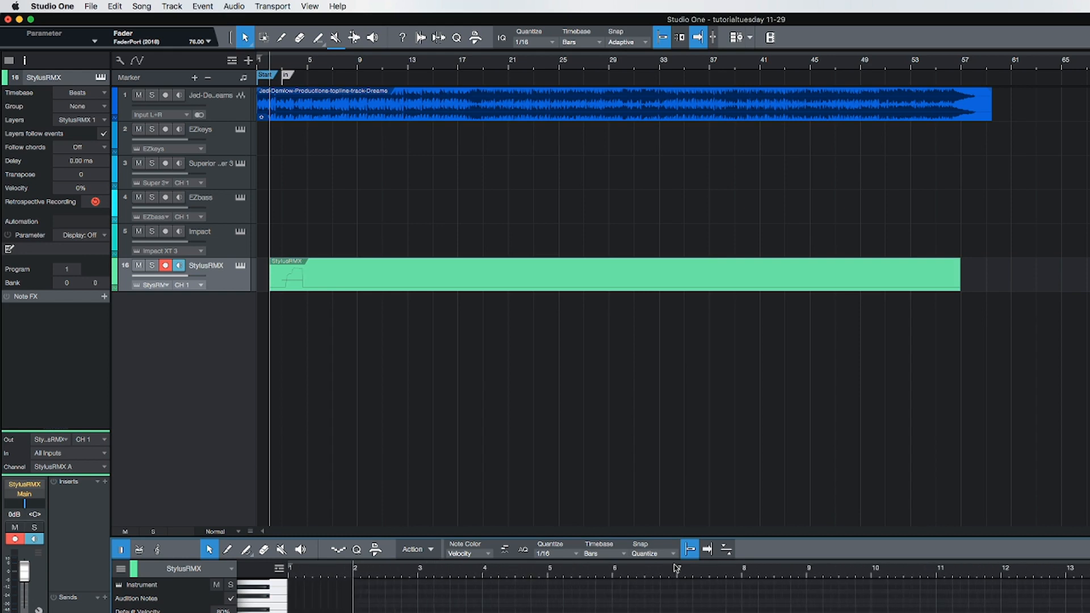
pyautogui.scroll(-1, 676, 568)
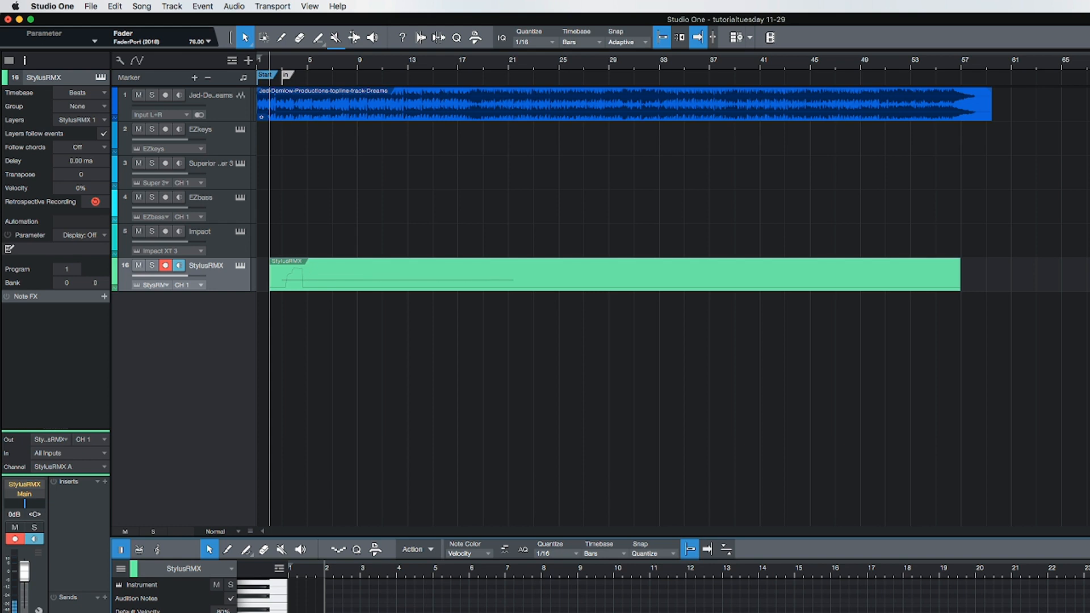
pyautogui.scroll(-5, 917, 573)
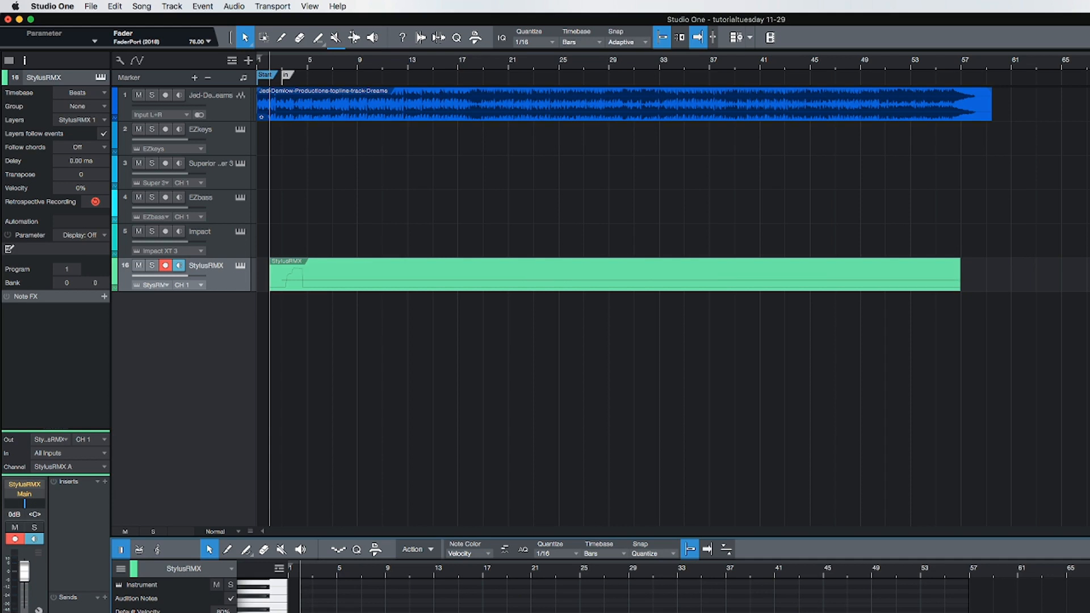
# Step: Close the note editor and play back the song while lowering the StylusRMX track volume to -6.5 dB
pyautogui.press('F2')
pyautogui.press('f')
pyautogui.press('space')
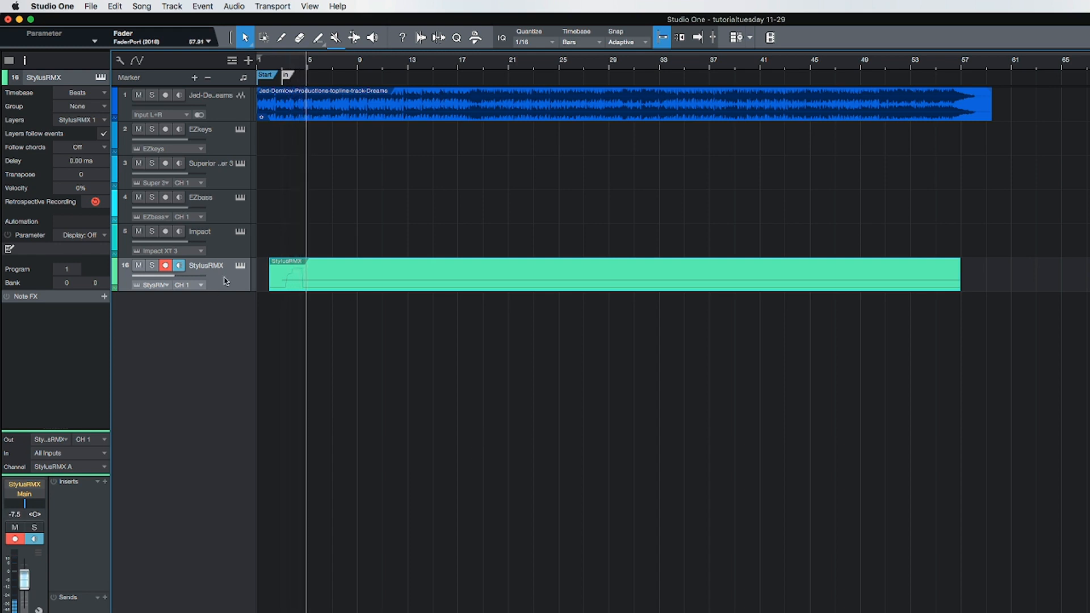
pyautogui.click(224, 148)
pyautogui.press('space')
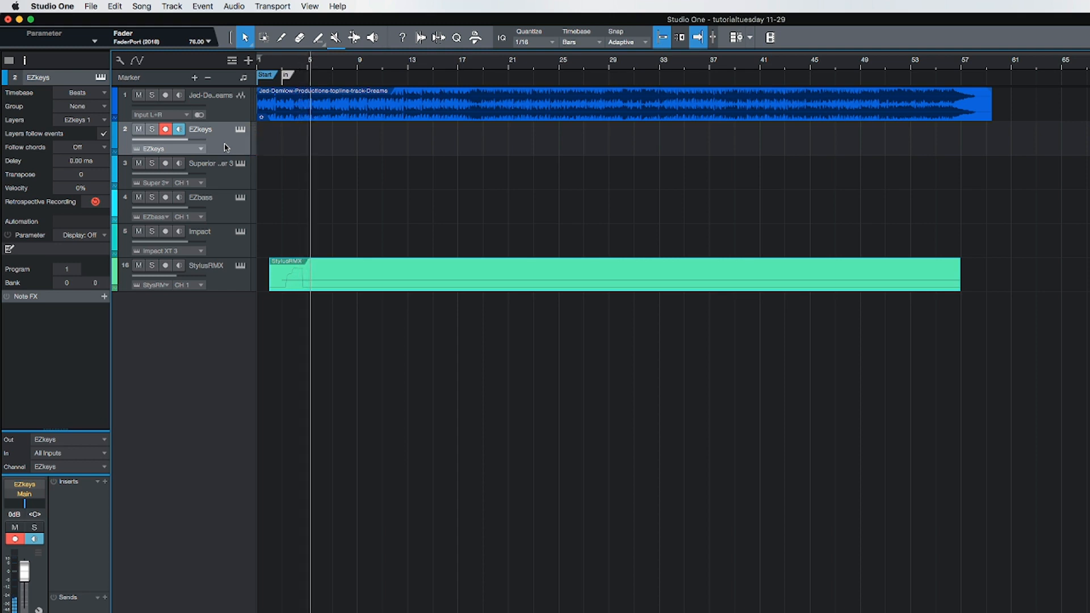
pyautogui.press('space')
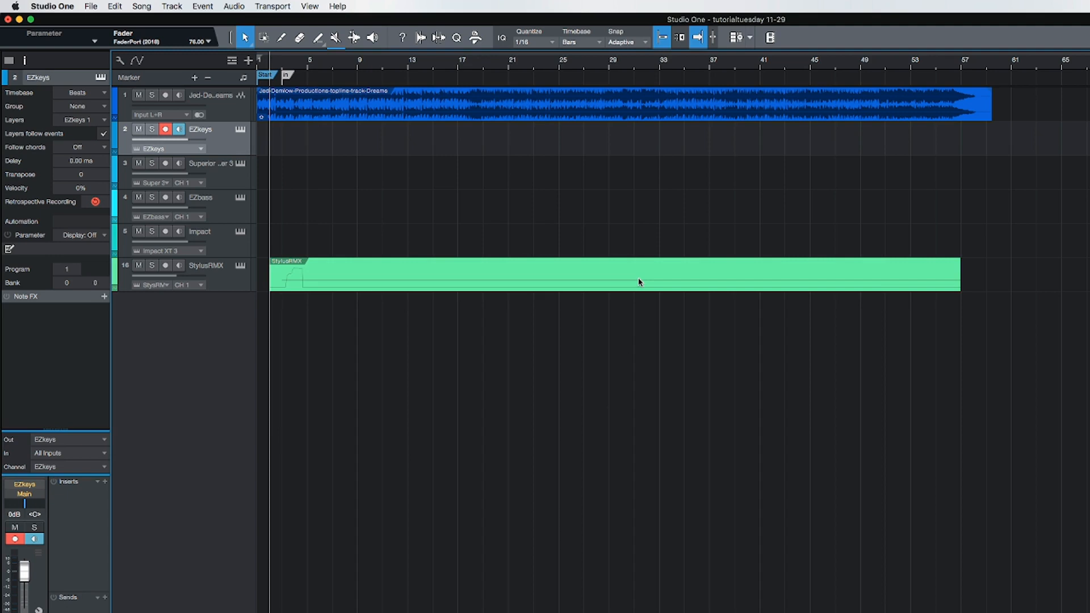
# Step: Bounce the StylusRMX instrument event to a new audio track
pyautogui.click(618, 276)
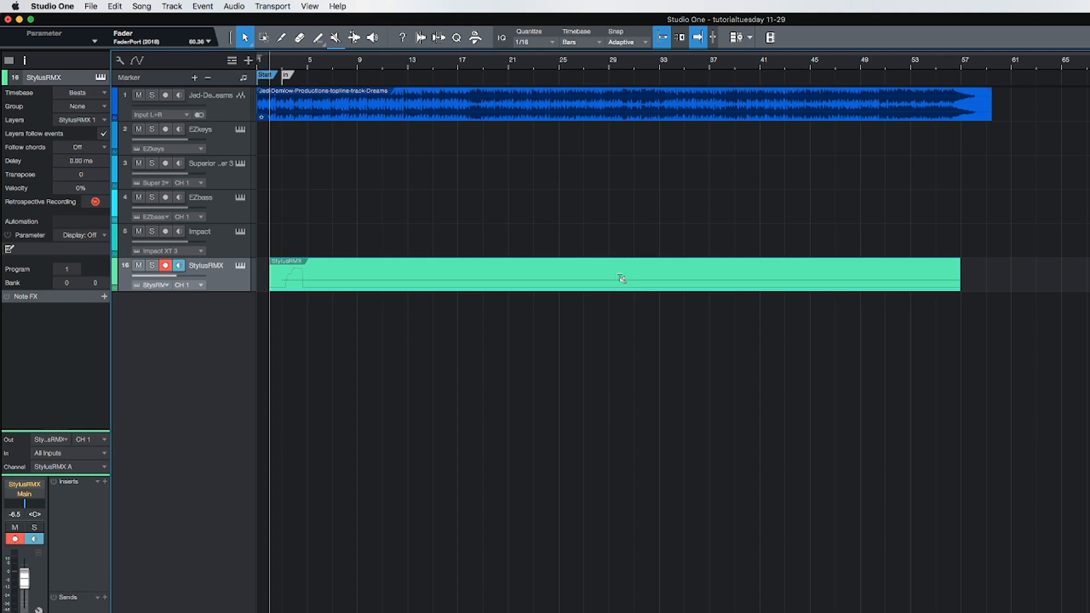
pyautogui.press('super+b')
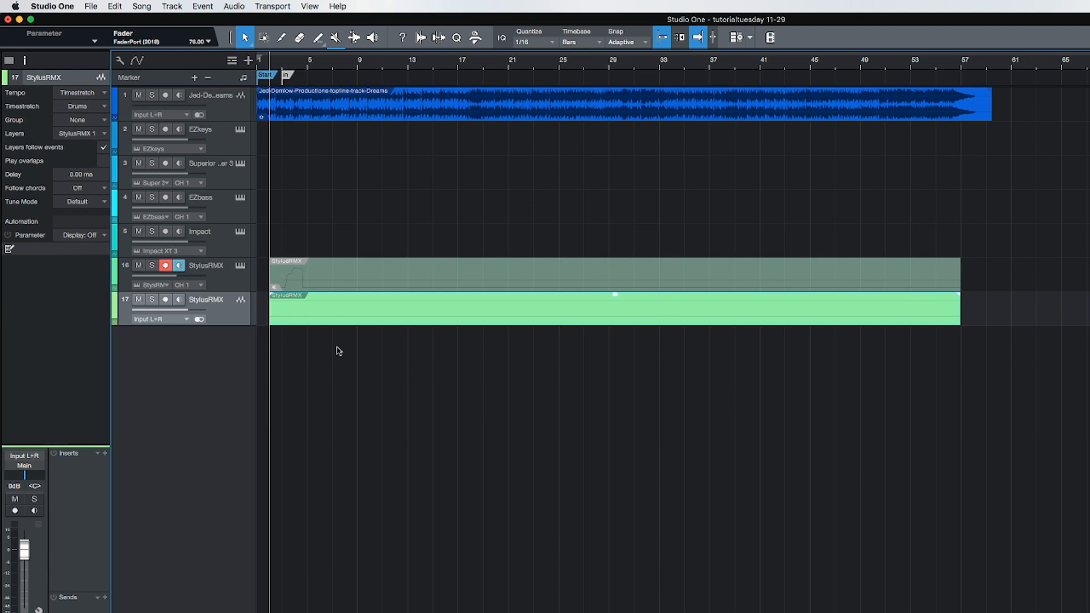
# Step: Colour the bounced StylusRMX audio track blue and move it directly below the topline track
pyautogui.click(116, 307)
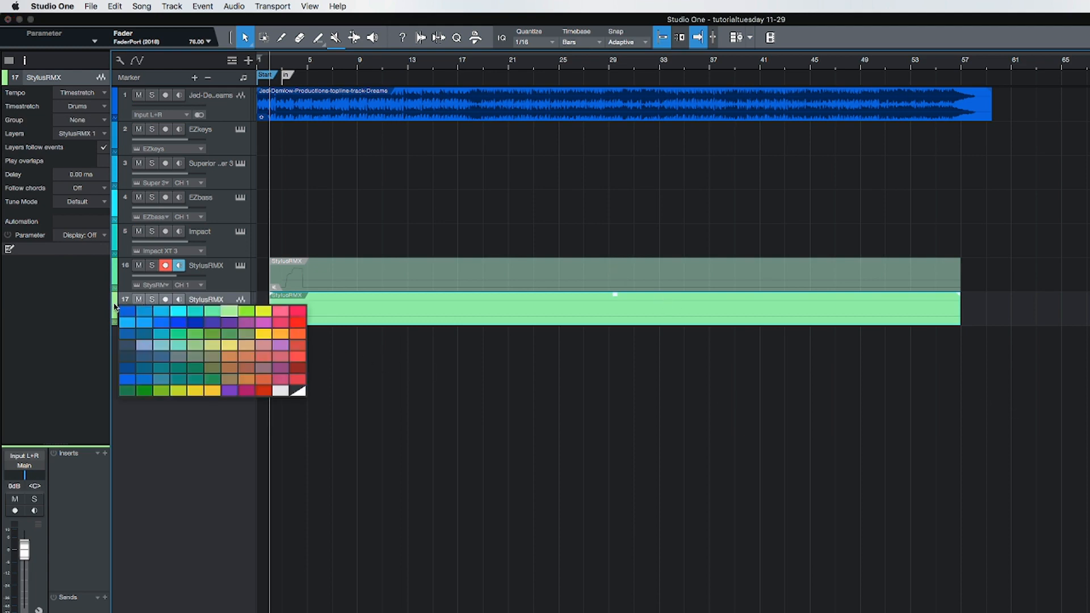
pyautogui.click(178, 323)
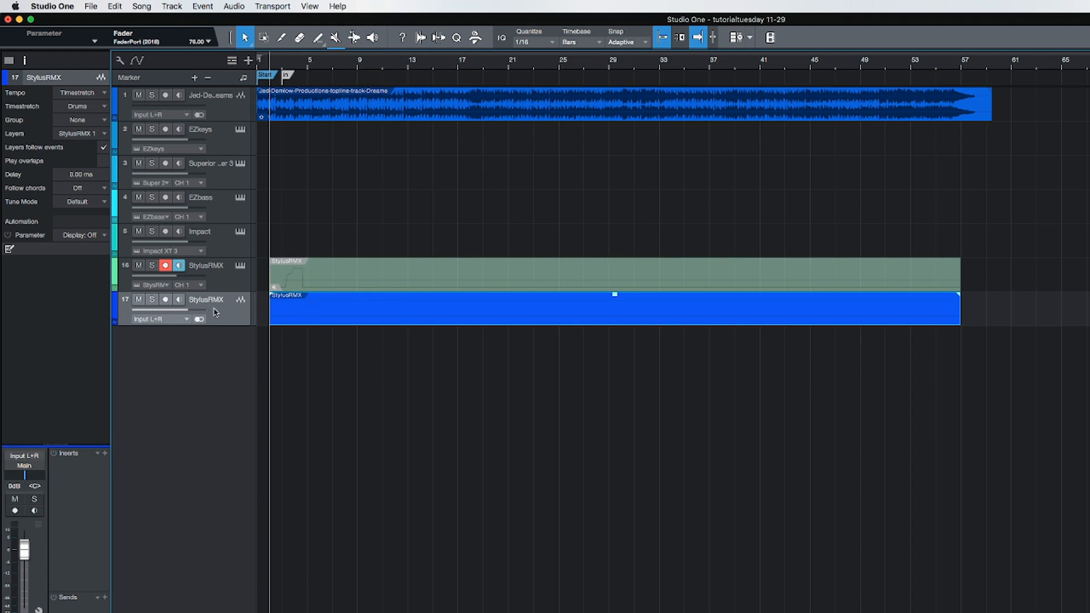
pyautogui.moveTo(214, 311); pyautogui.dragTo(218, 134)
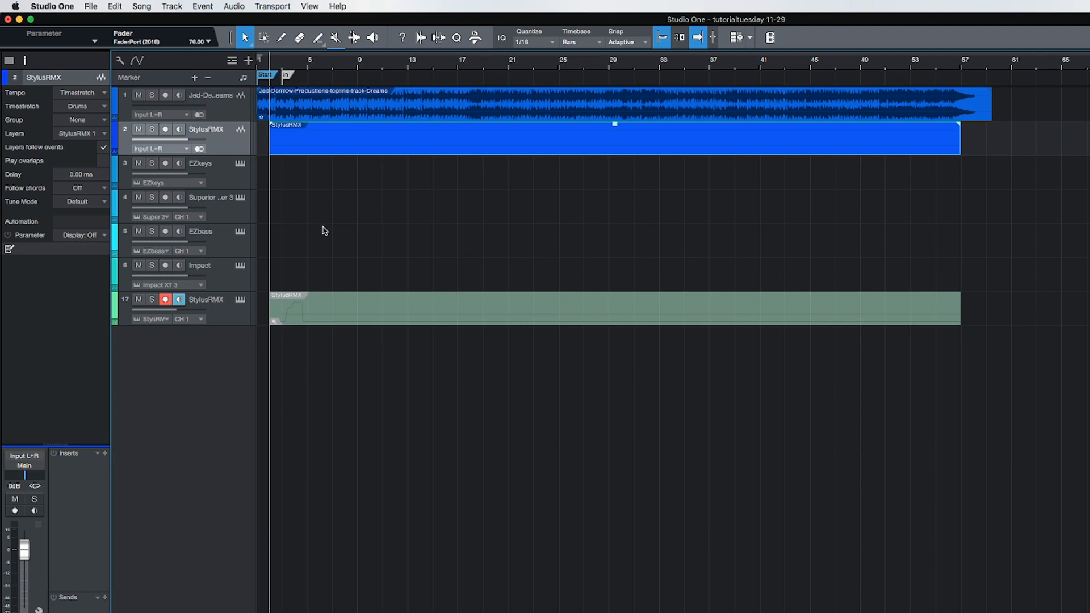
# Step: Reorder the instrument tracks to EZbass, Superior Drummer 3, EZkeys and Impact below the bounced audio track
pyautogui.moveTo(226, 243); pyautogui.dragTo(226, 196)
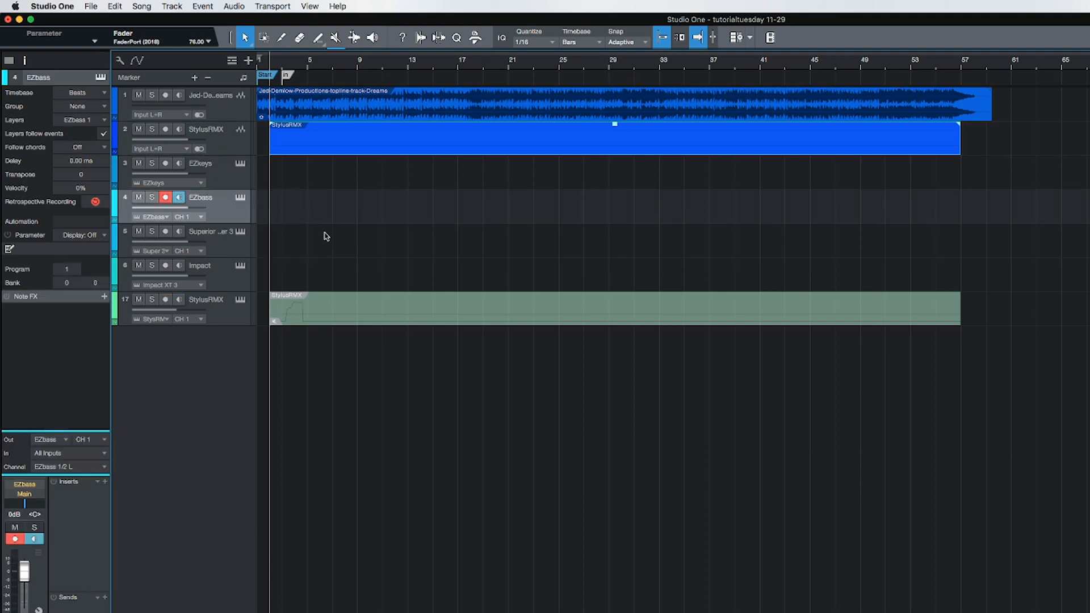
pyautogui.moveTo(225, 174); pyautogui.dragTo(229, 273)
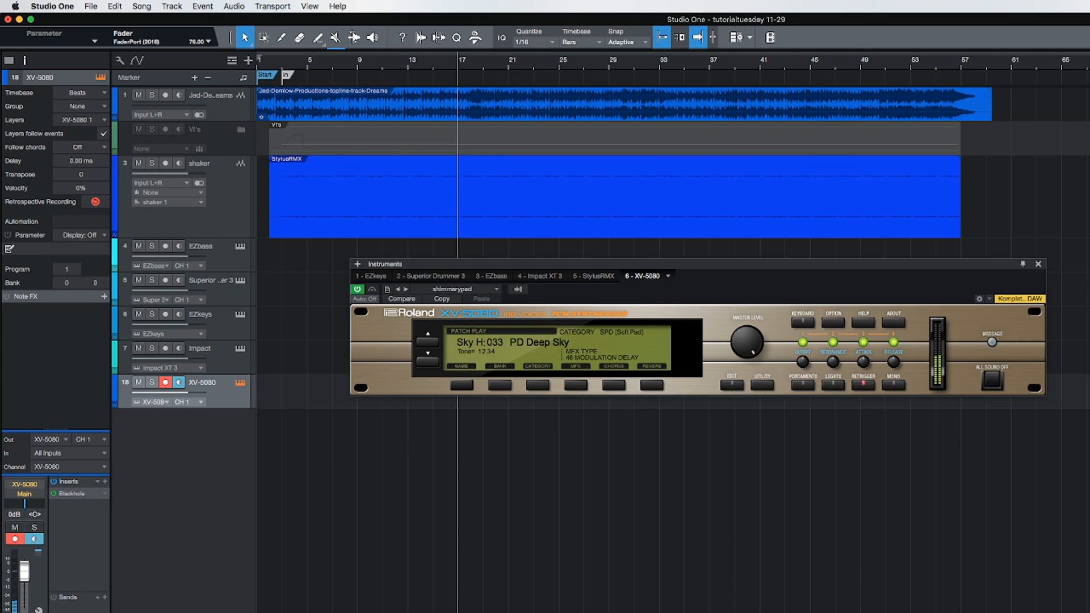
# Step: Close the XV-5080 instrument window and reduce the height of the shaker track
pyautogui.click(1039, 264)
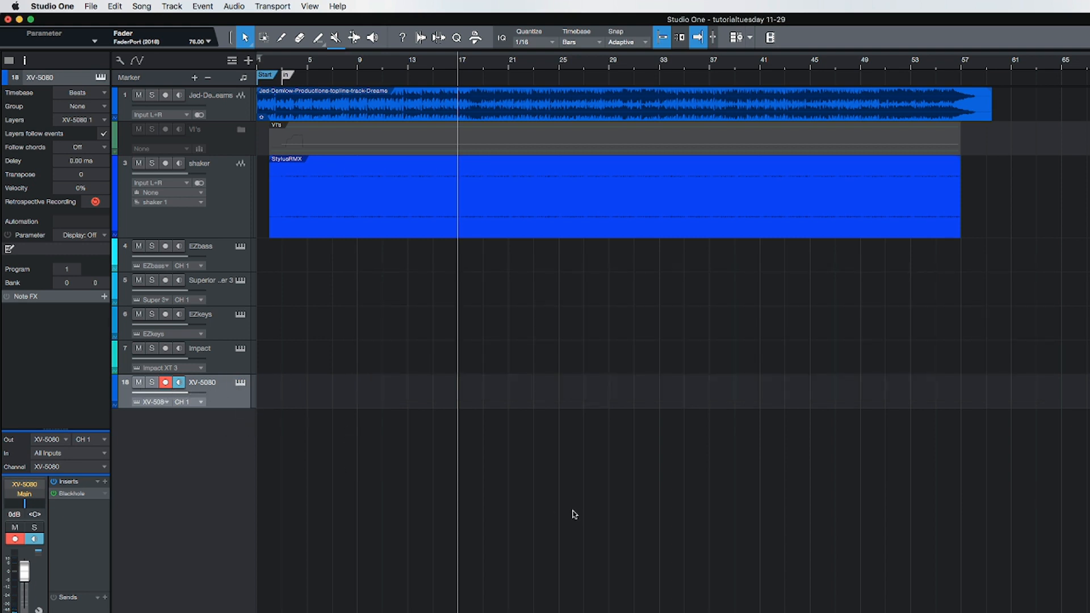
pyautogui.moveTo(214, 238); pyautogui.dragTo(214, 200)
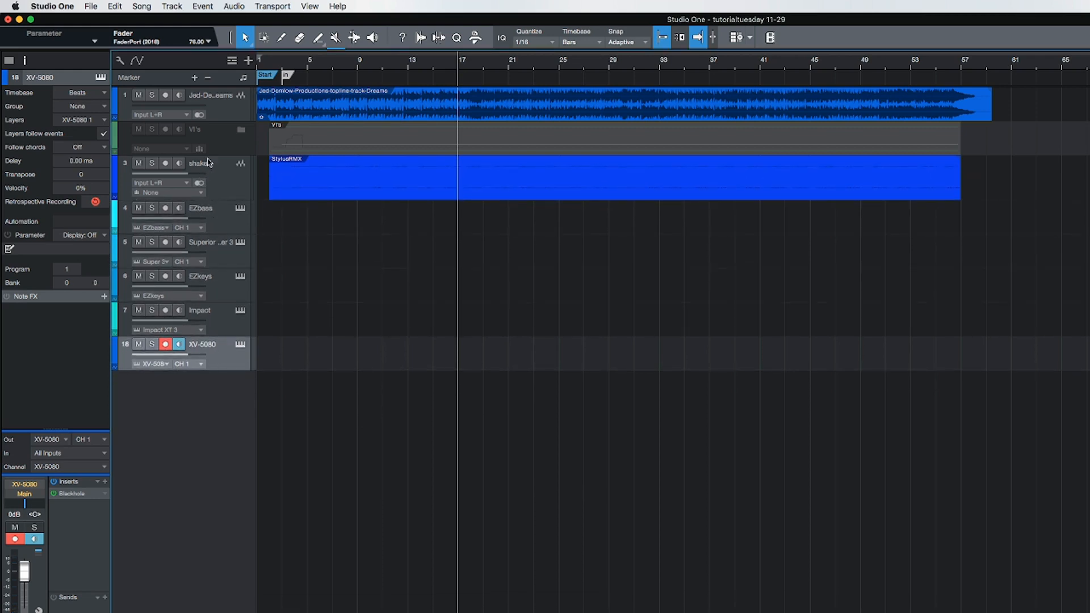
# Step: Set the EZbass track's colour to orange-brown
pyautogui.click(224, 219)
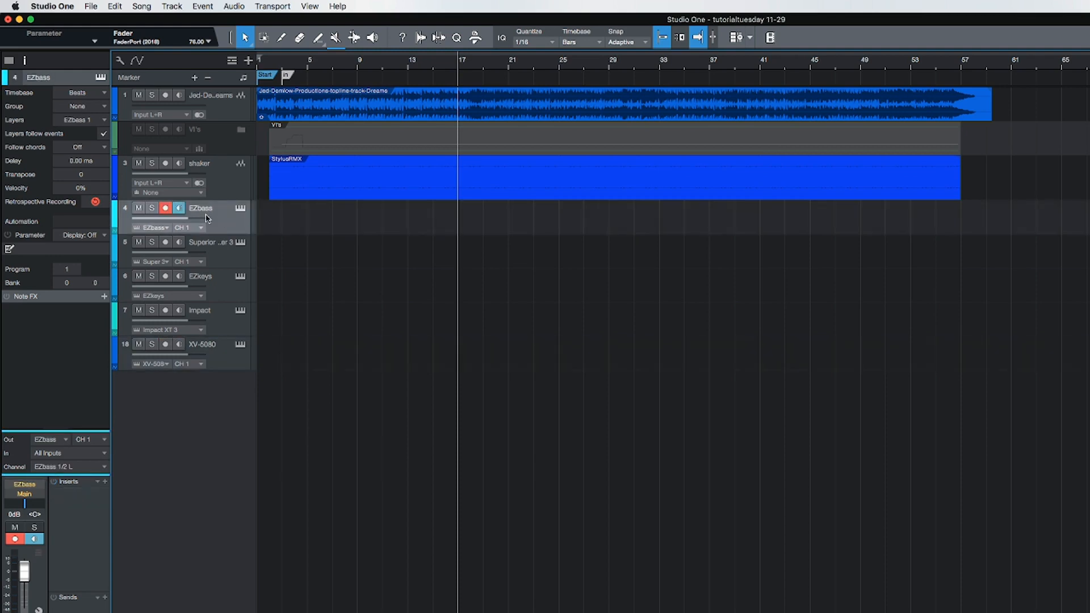
pyautogui.click(114, 211)
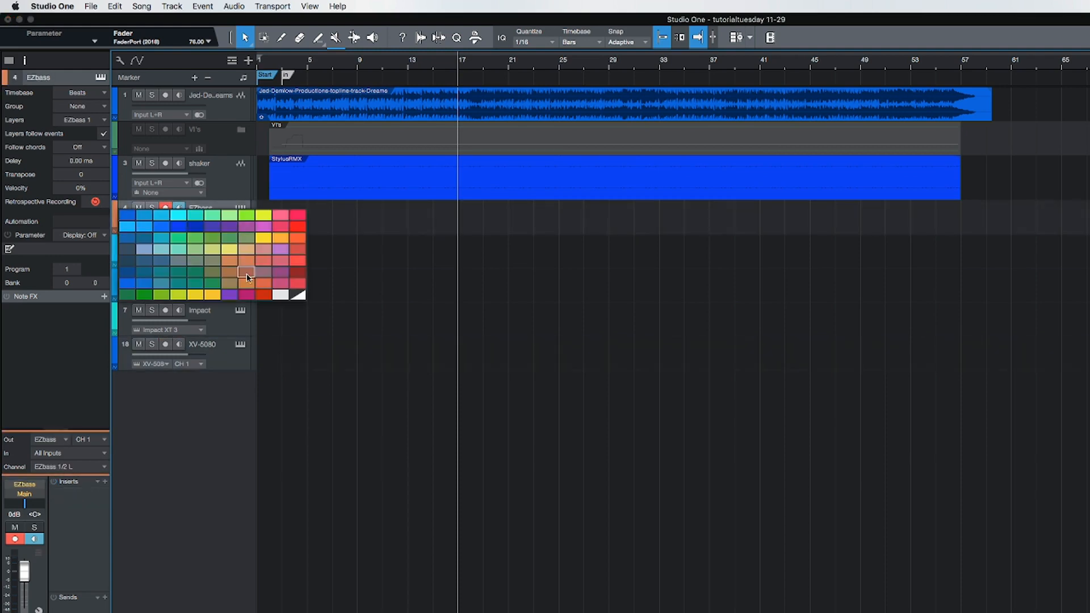
pyautogui.click(248, 279)
# Step: Set the Superior Drummer 3 track's colour to the same blue as the shaker track
pyautogui.click(217, 251)
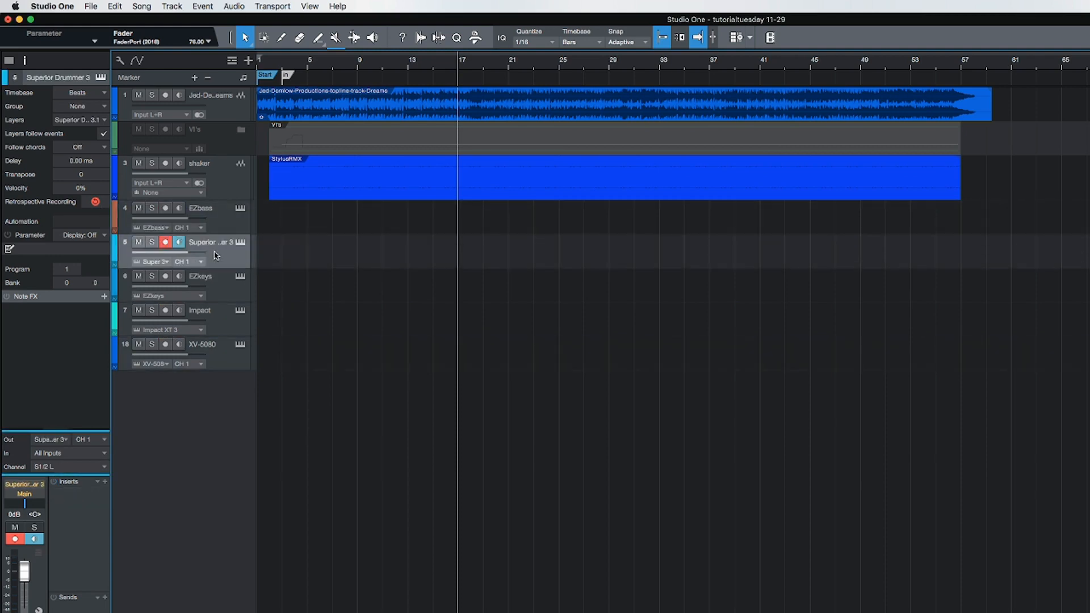
pyautogui.click(114, 248)
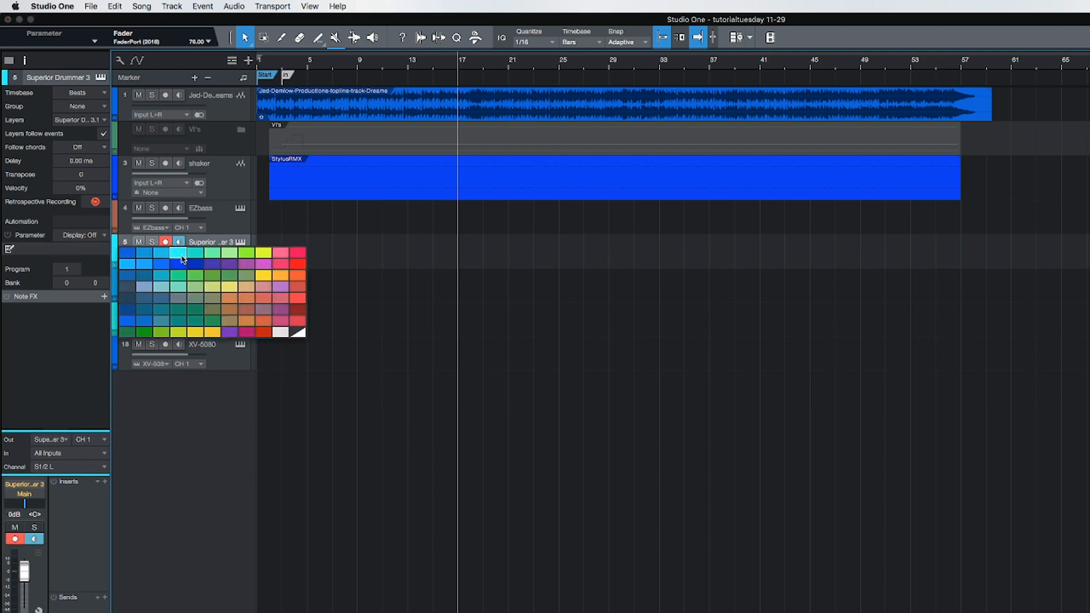
pyautogui.click(186, 262)
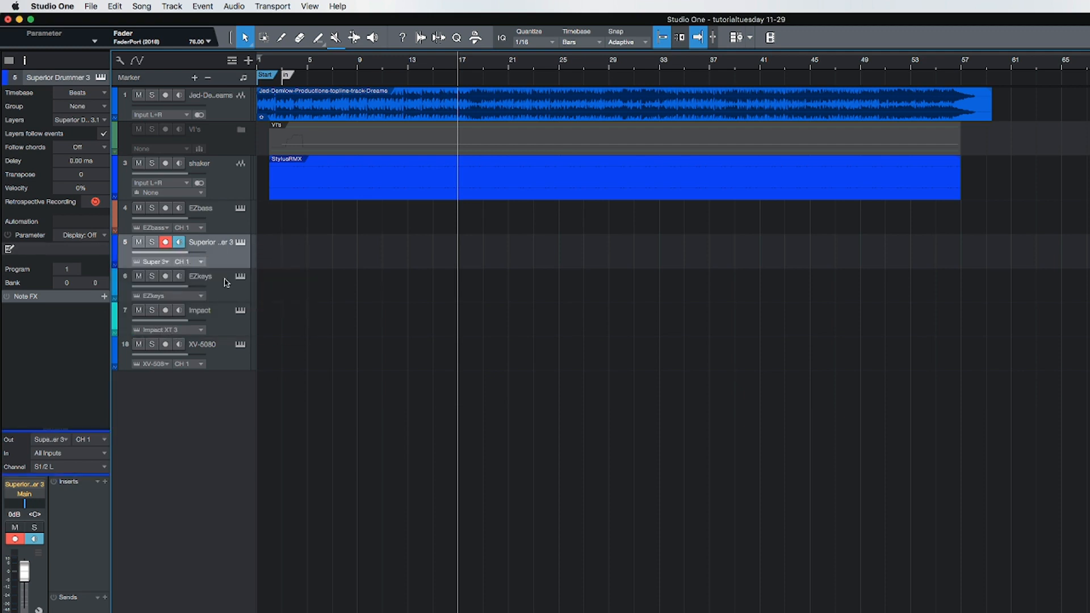
# Step: Move the Impact track above EZkeys and rename it "rev cymbal"
pyautogui.moveTo(214, 332); pyautogui.dragTo(219, 263)
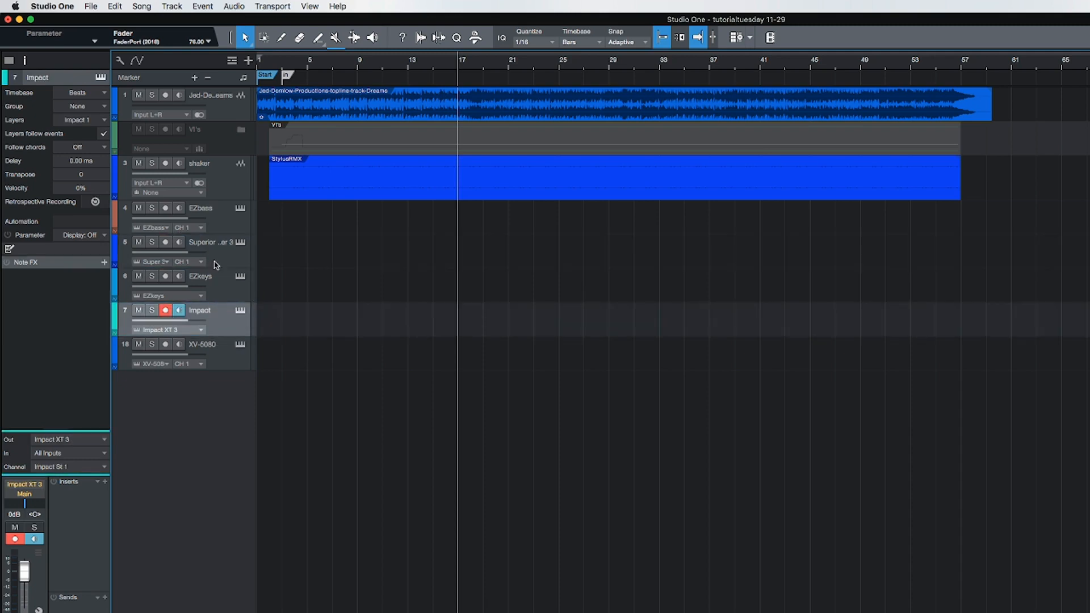
pyautogui.doubleClick(202, 277)
pyautogui.press('BackSpace')
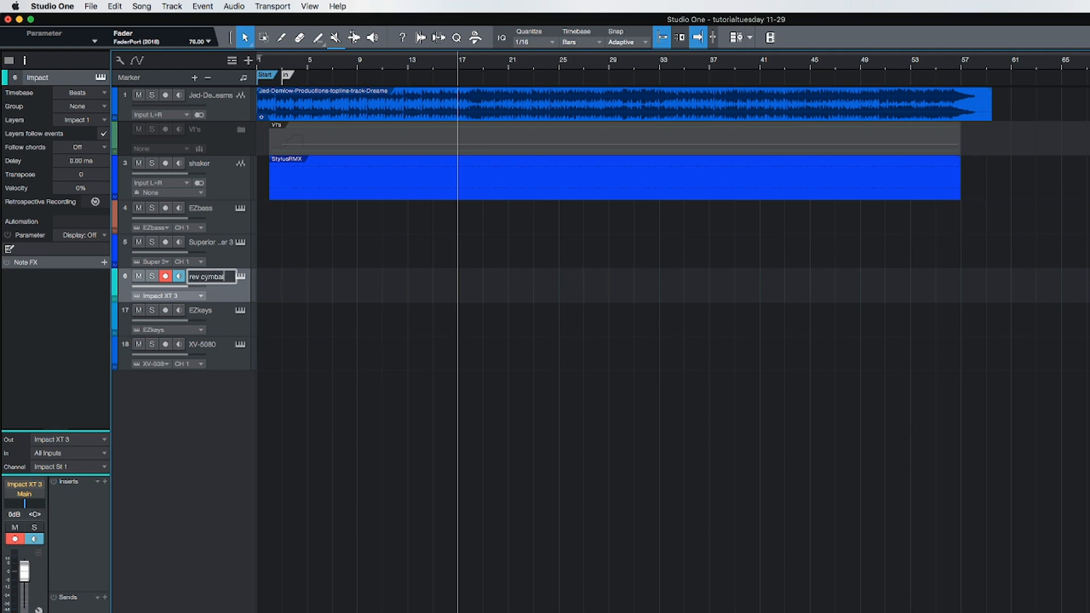
pyautogui.press('Return')
pyautogui.click(370, 329)
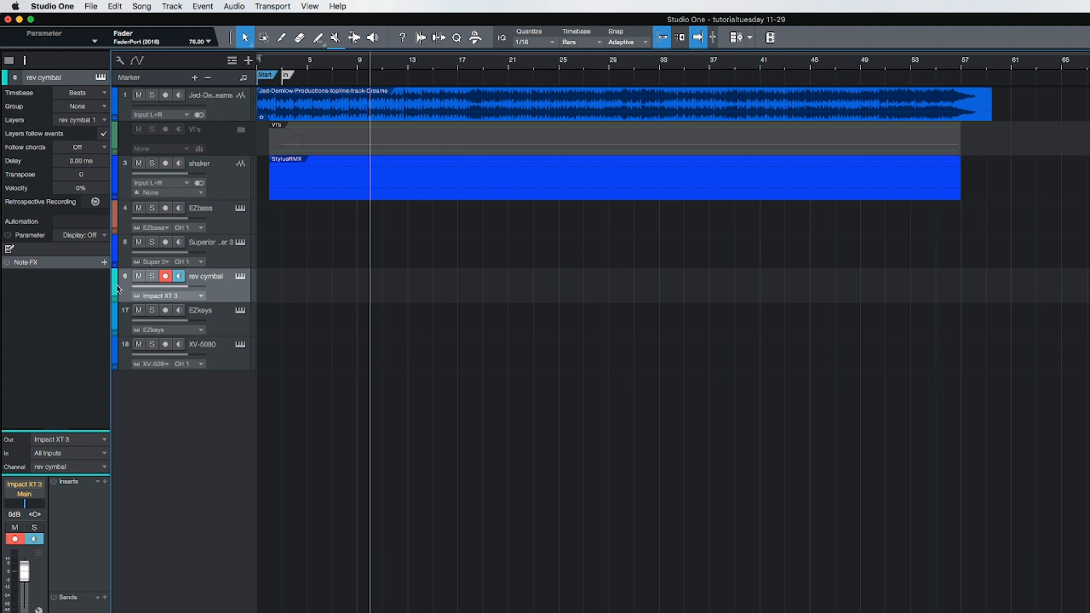
# Step: Colour the rev cymbal track blue and the EZkeys and XV-5080 tracks bright green
pyautogui.click(115, 289)
pyautogui.click(182, 306)
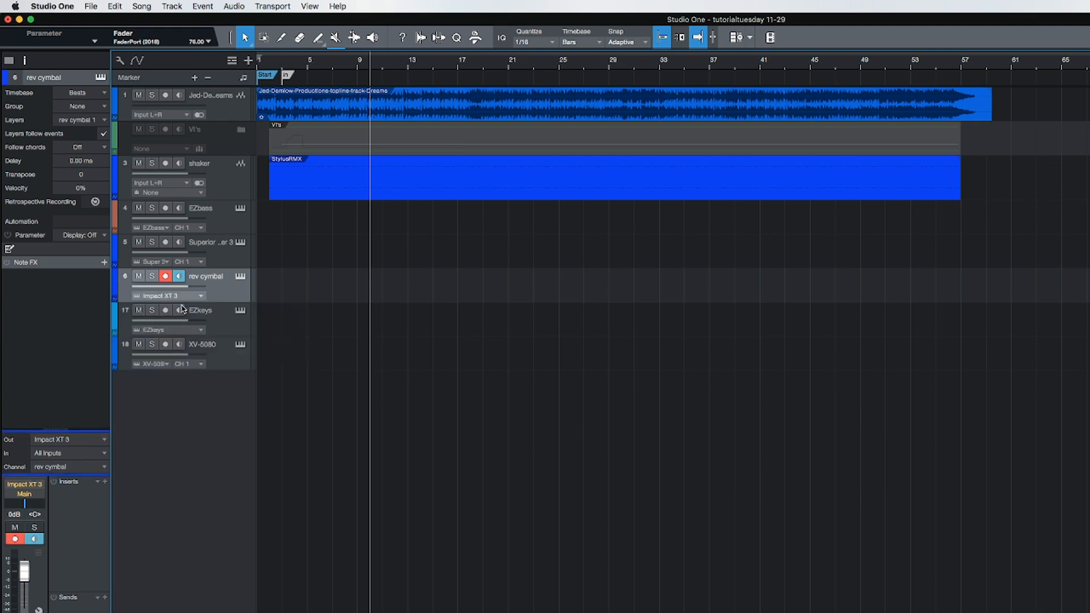
pyautogui.click(220, 325)
pyautogui.click(216, 358)
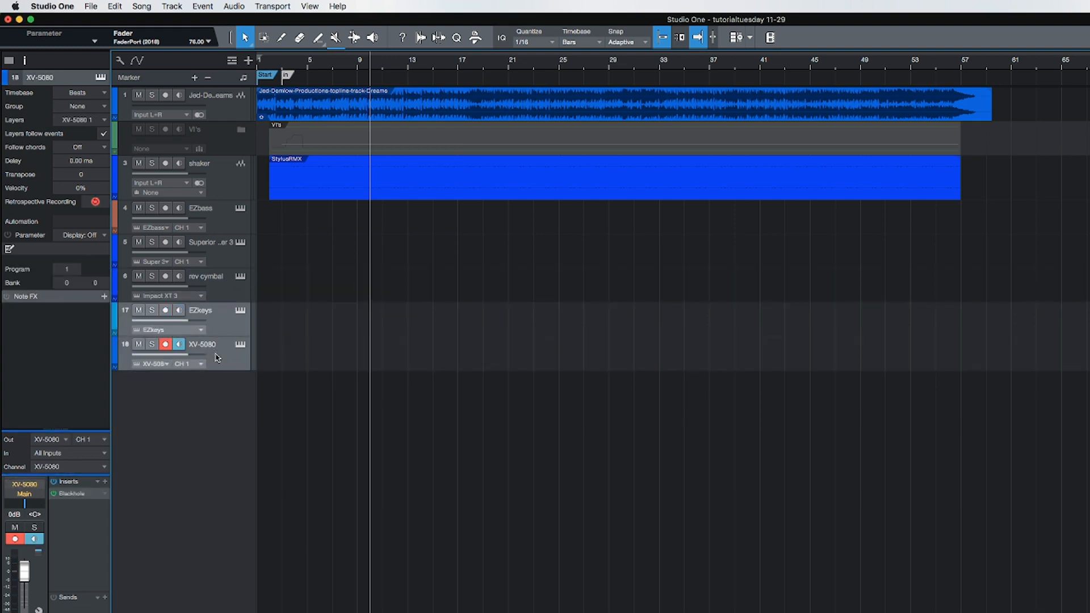
pyautogui.click(115, 317)
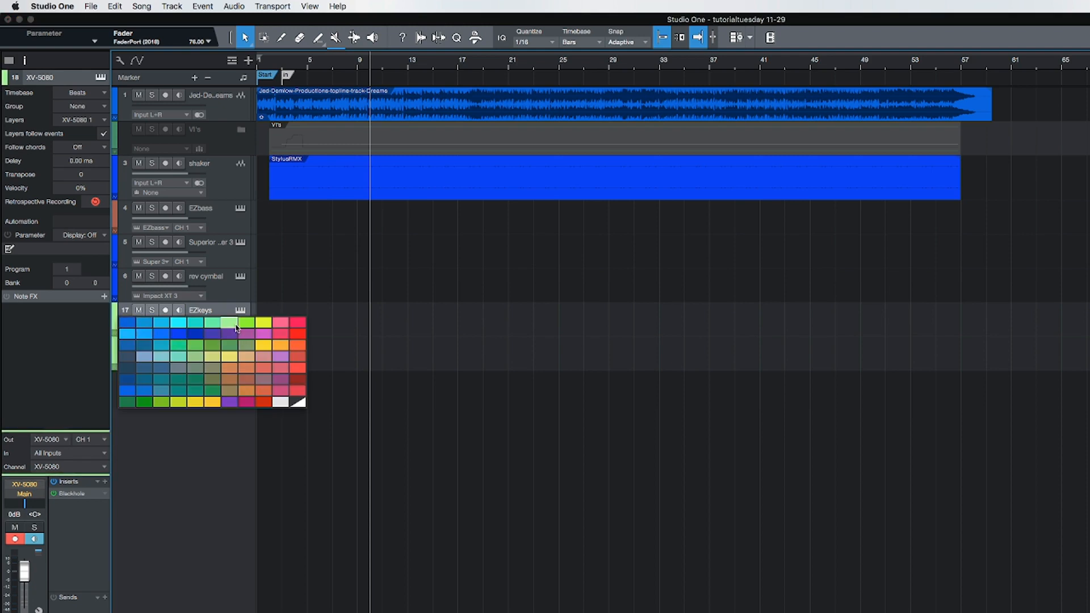
pyautogui.click(245, 323)
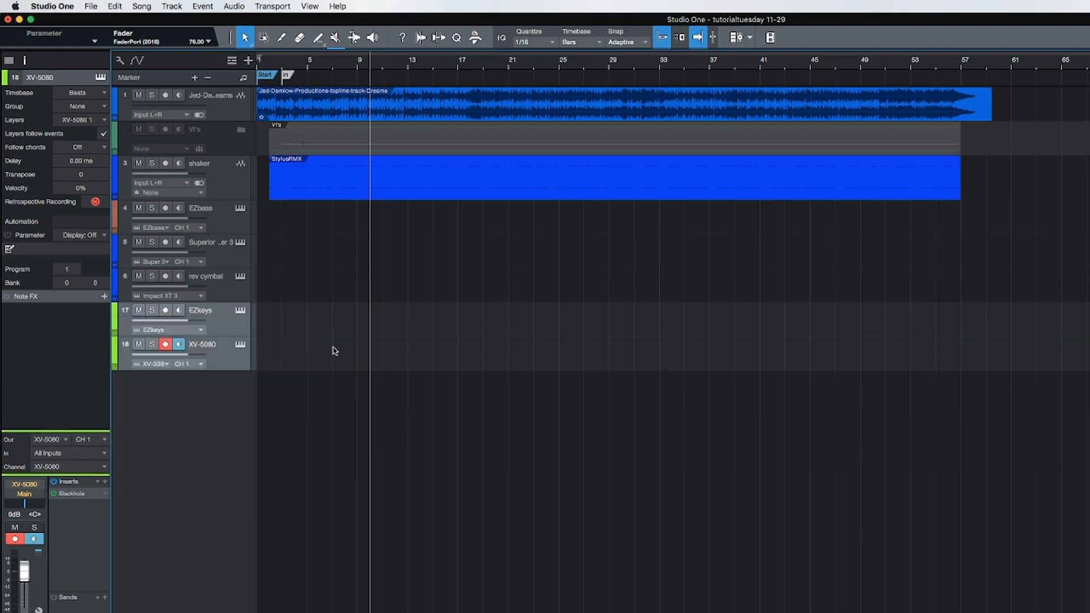
# Step: Move the shaker track directly below Superior Drummer 3 and place the playhead at about bar 3
pyautogui.click(225, 180)
pyautogui.moveTo(225, 181); pyautogui.dragTo(223, 275)
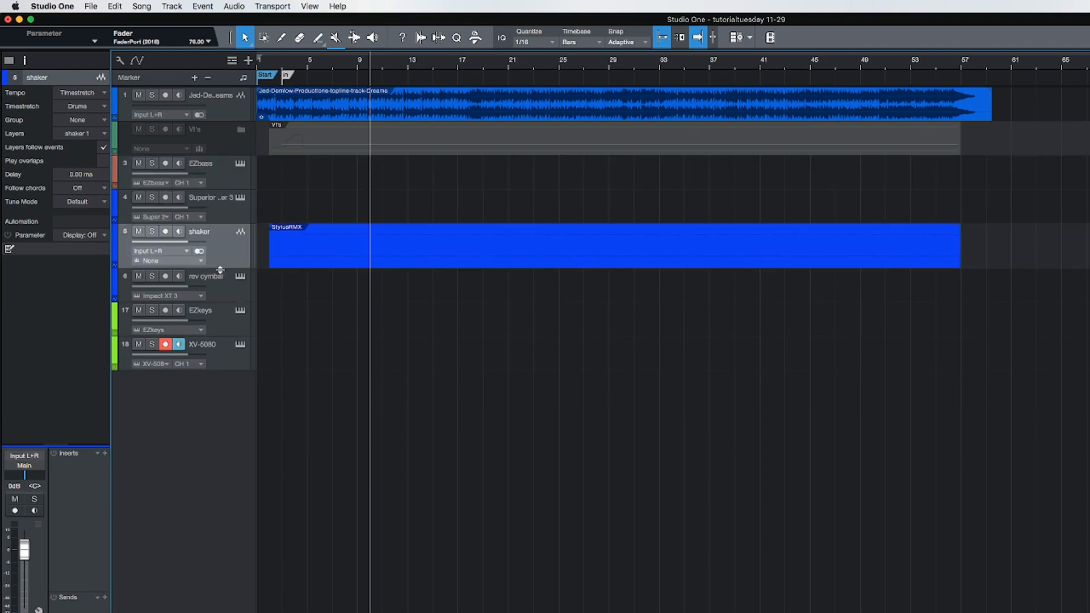
pyautogui.click(218, 177)
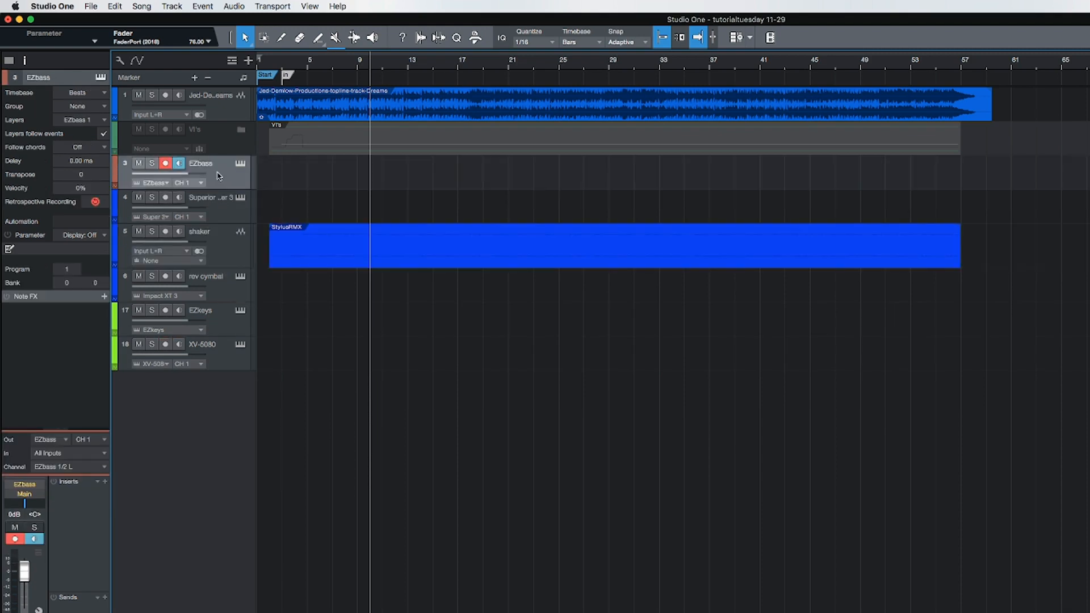
pyautogui.click(221, 210)
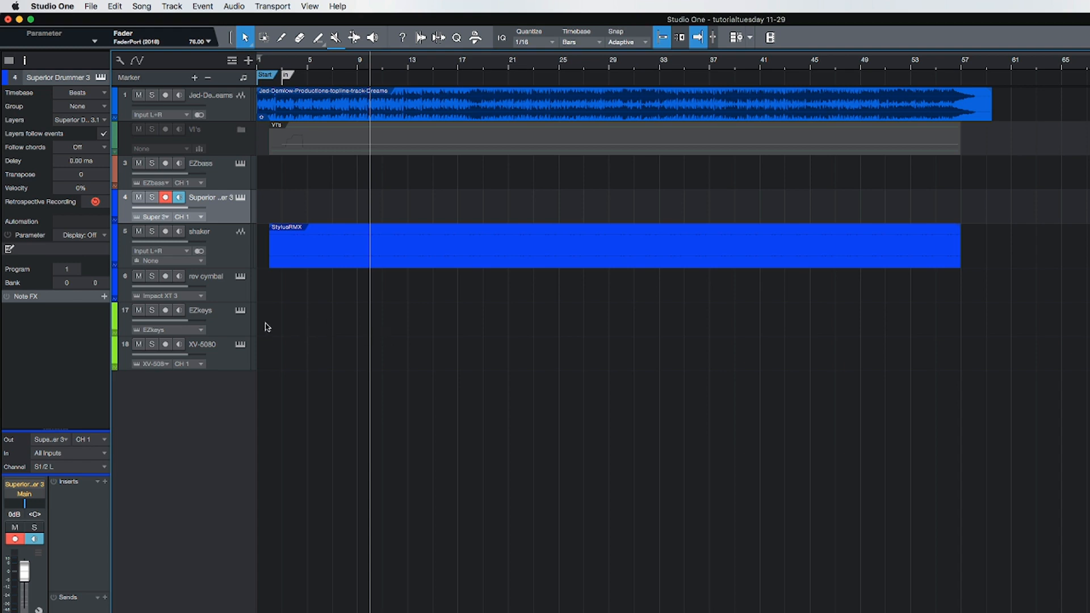
pyautogui.click(281, 63)
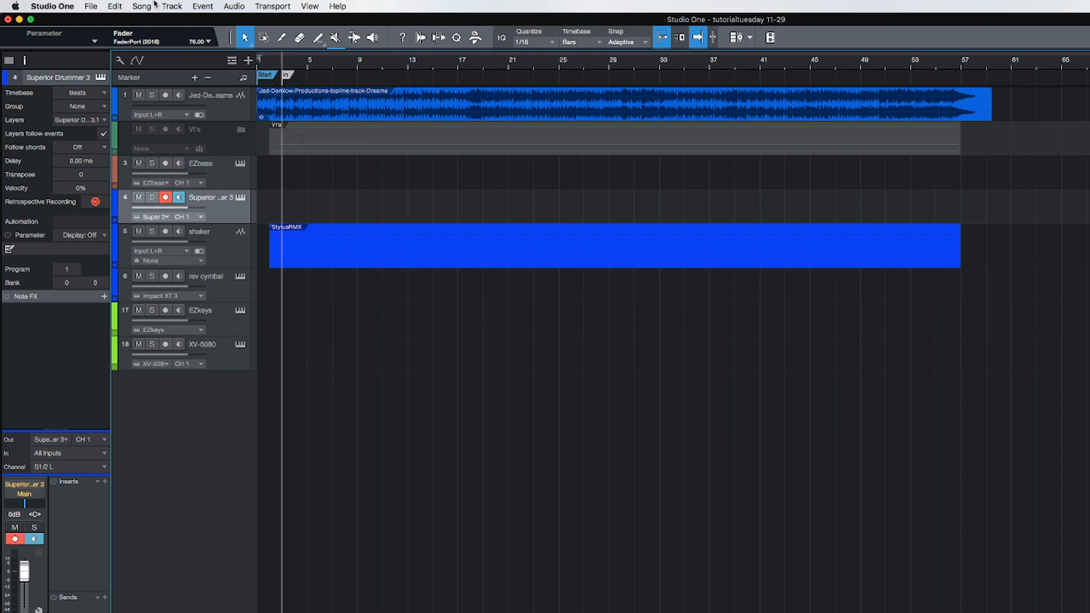
# Step: Save the song as a template titled "jeds basic startup" with an empty description
pyautogui.click(89, 7)
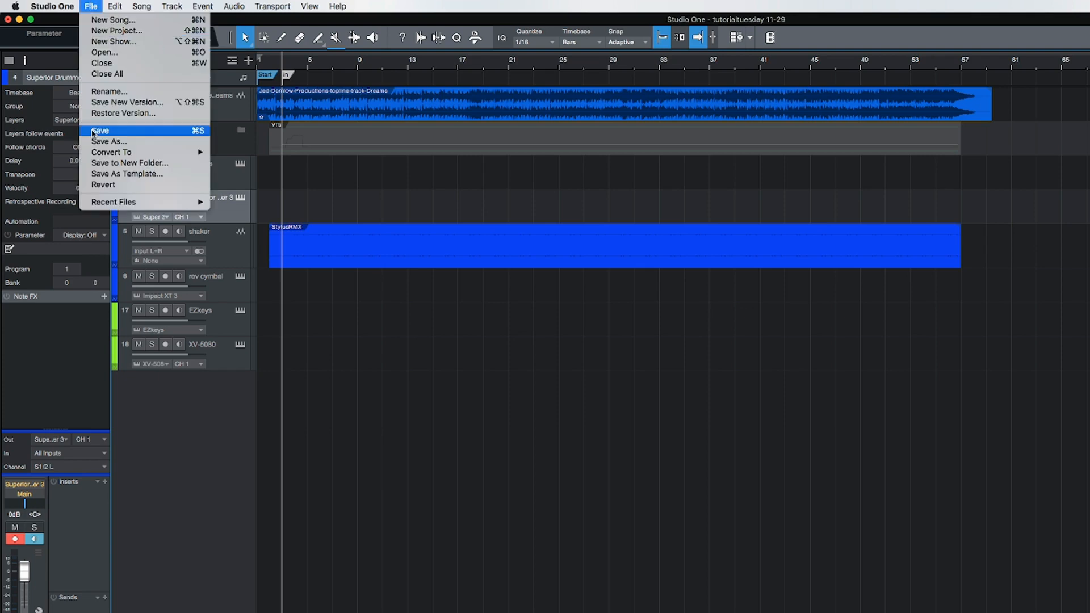
pyautogui.click(126, 175)
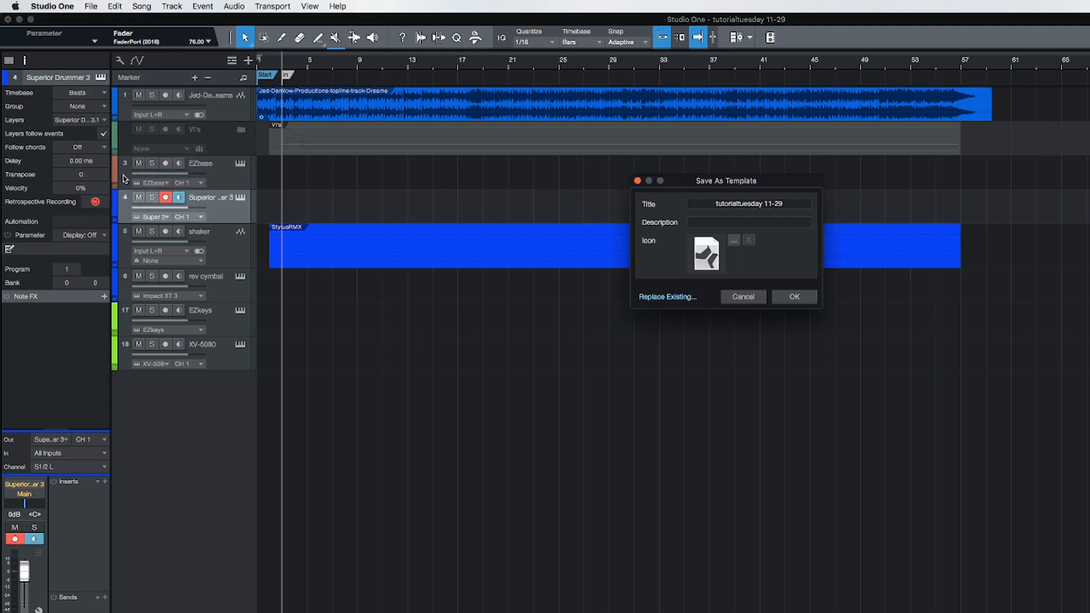
pyautogui.click(791, 205)
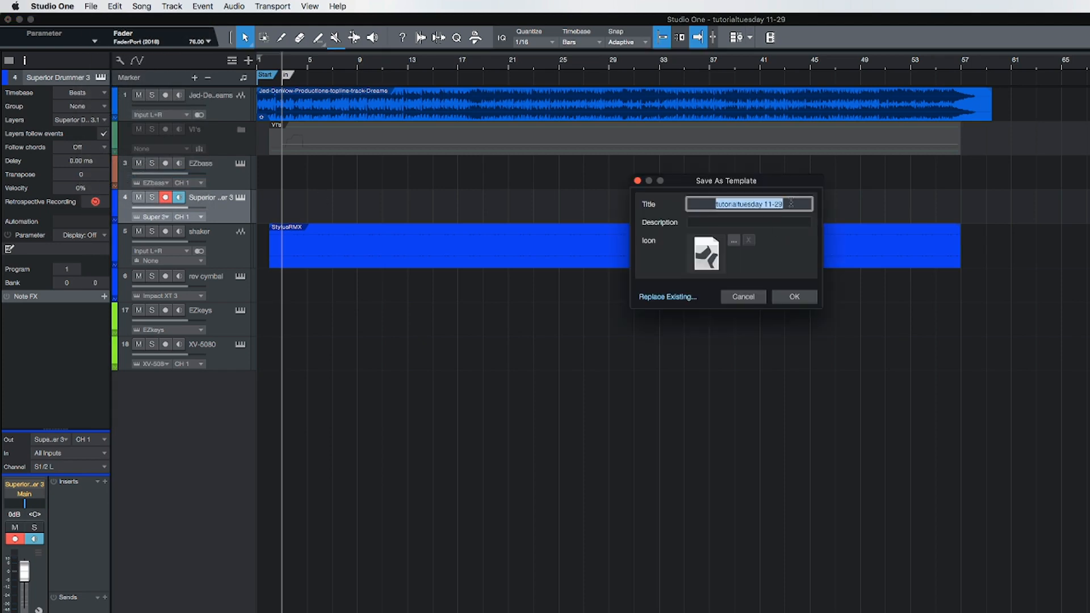
pyautogui.press('BackSpace')
pyautogui.write('jeds b')
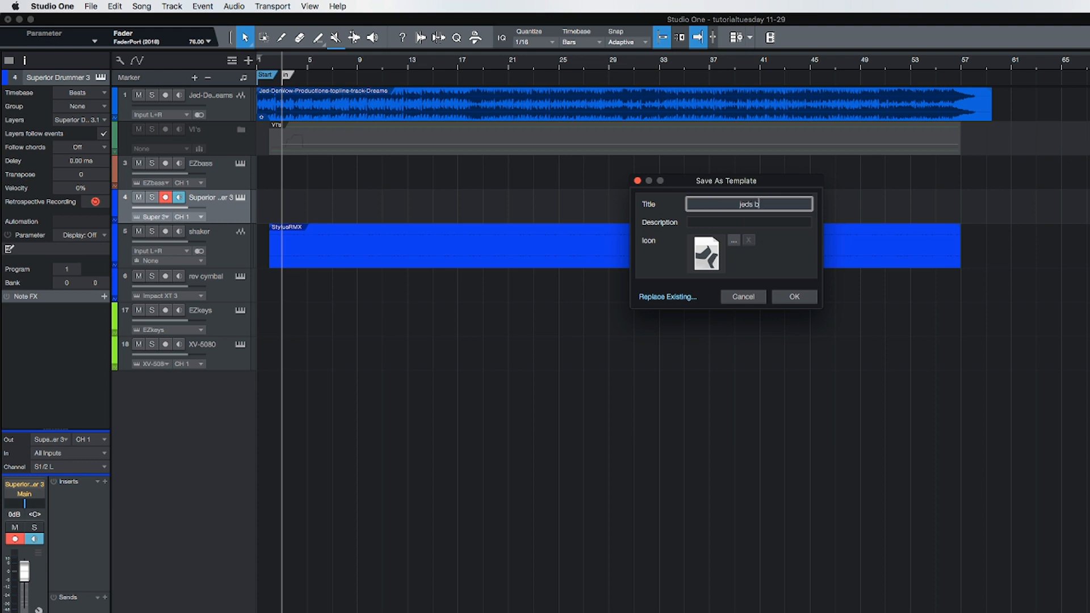
pyautogui.write('asic startup')
pyautogui.click(738, 222)
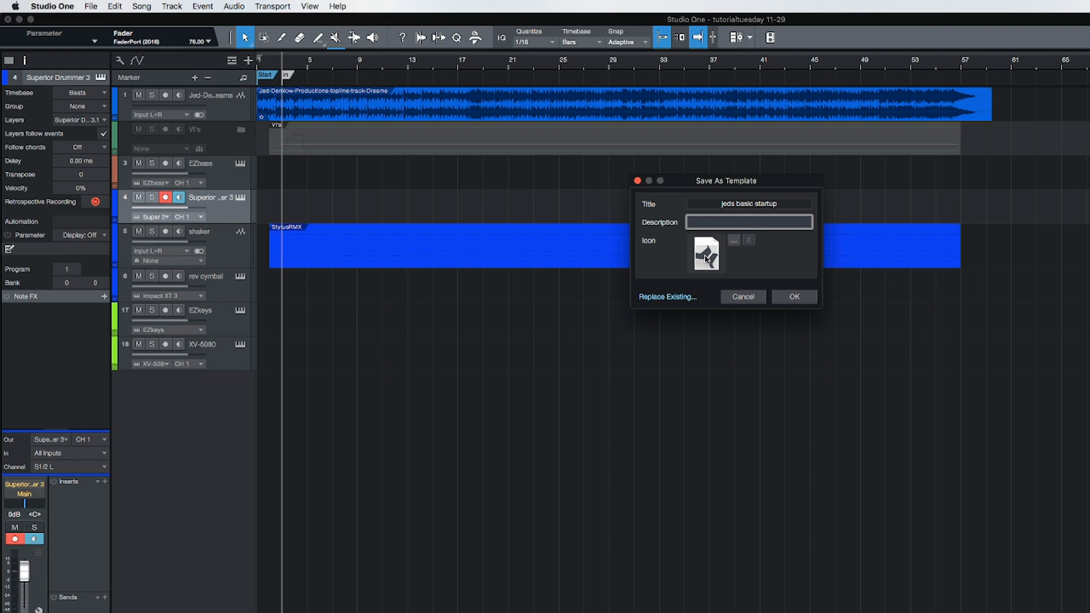
pyautogui.click(805, 300)
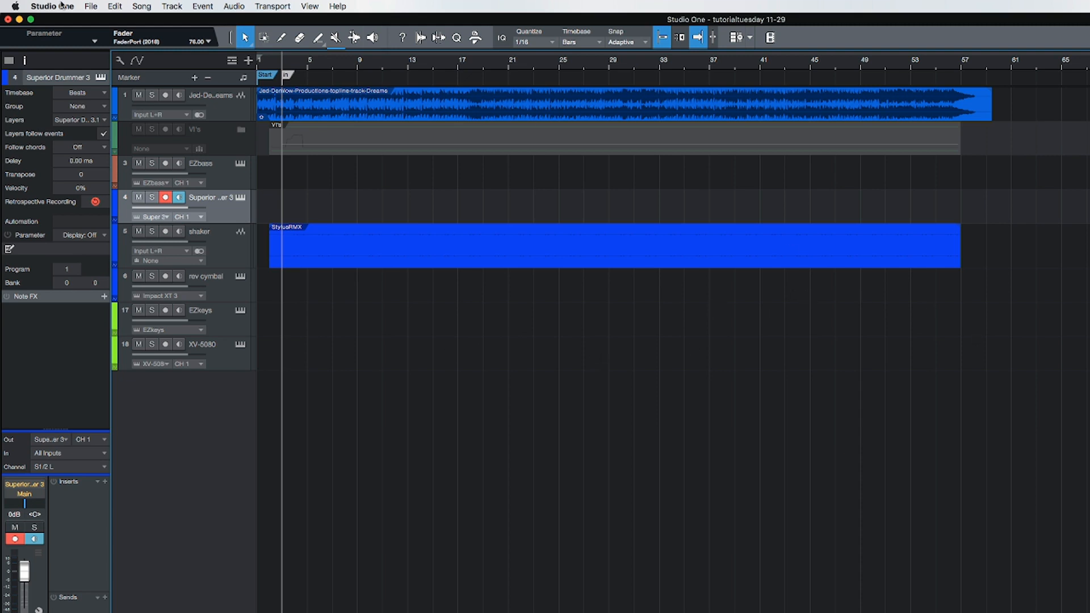
# Step: Close the song without saving its changes and keep the recorded files
pyautogui.click(89, 6)
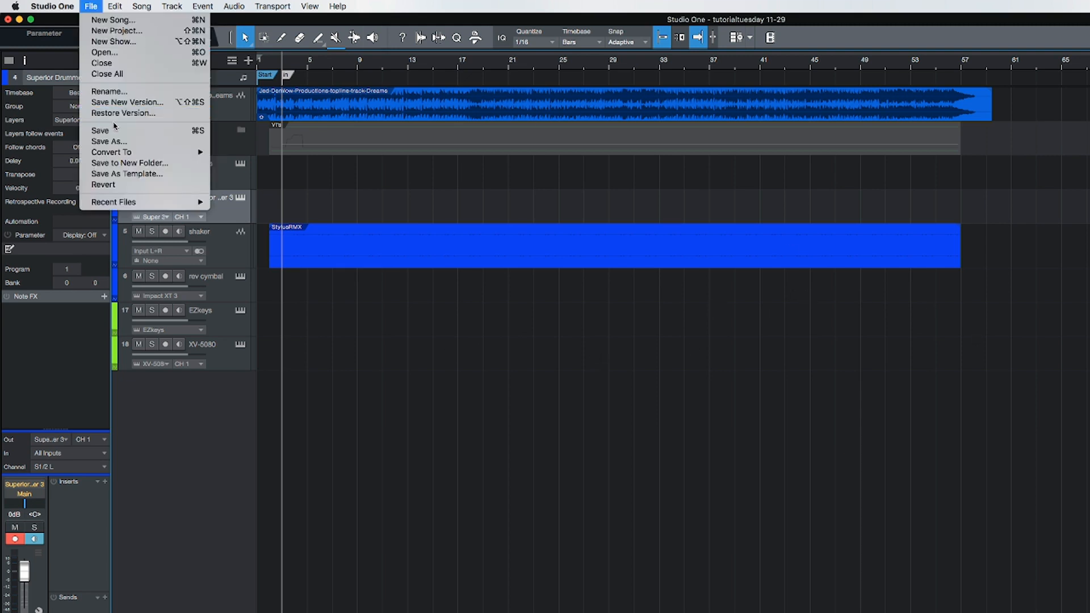
pyautogui.click(111, 63)
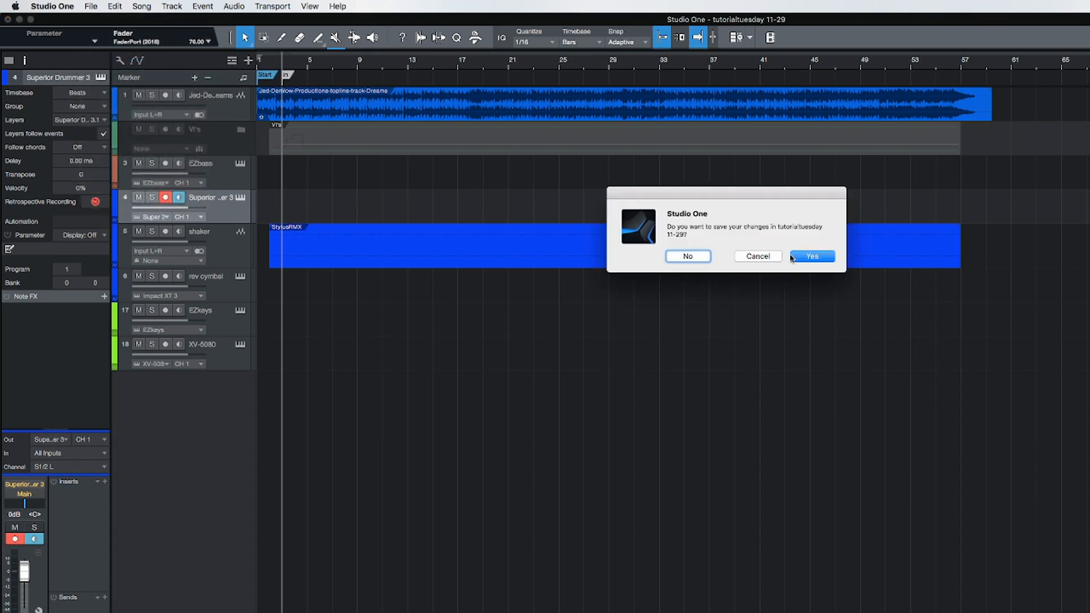
pyautogui.click(703, 257)
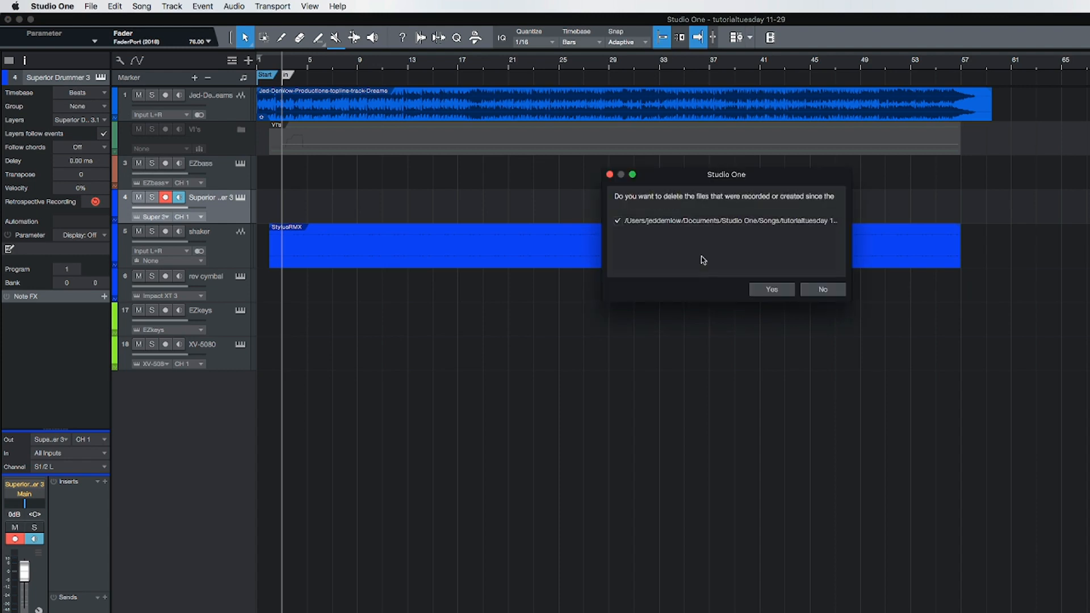
pyautogui.click(821, 294)
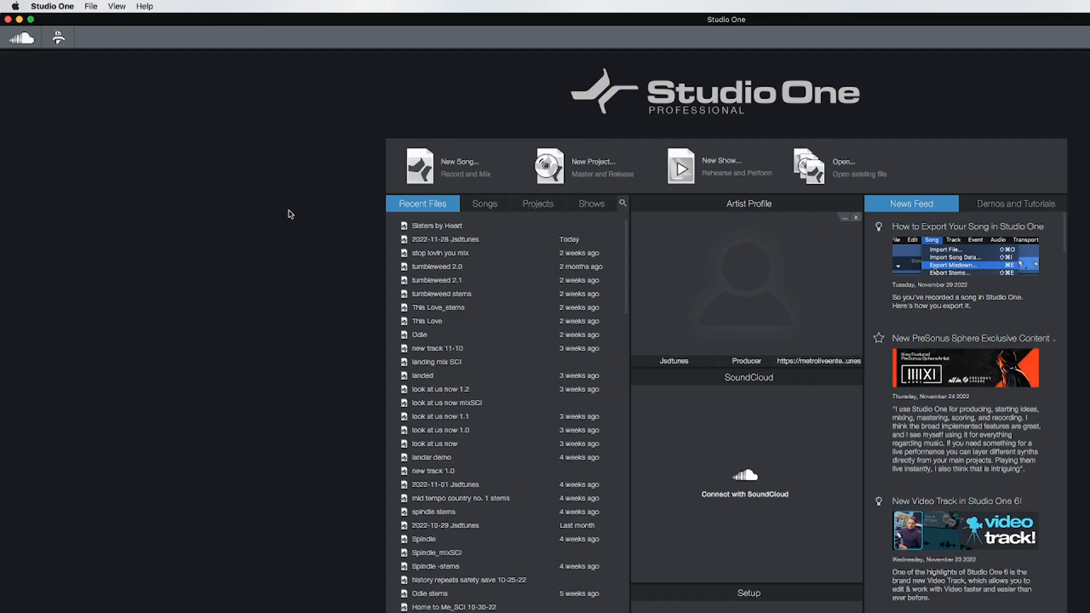
# Step: Create a new song from the user template "jeds basic startup", keeping the default title and settings
pyautogui.click(461, 162)
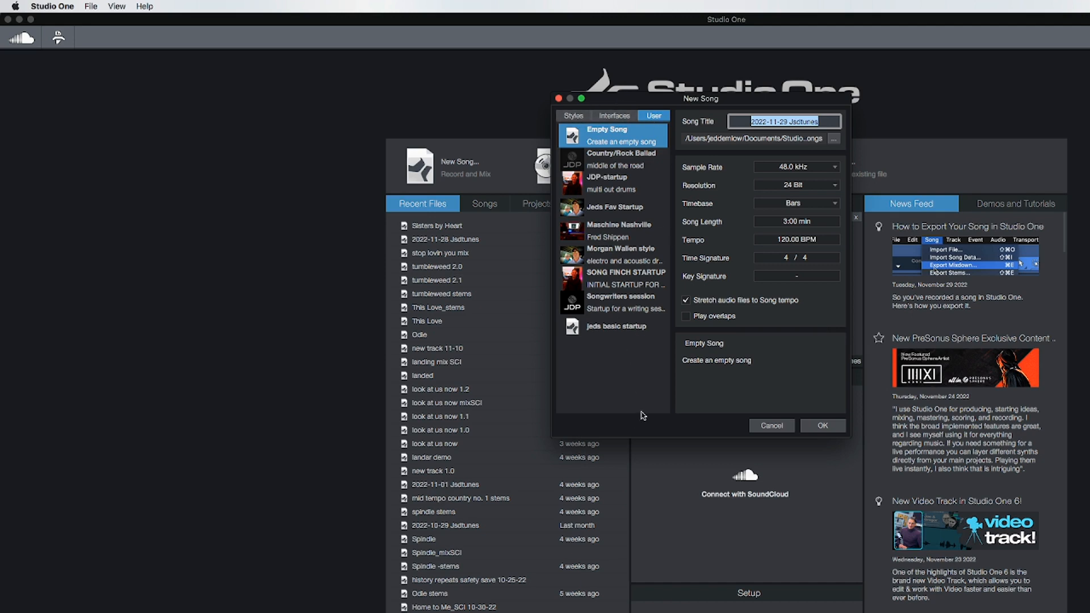
pyautogui.doubleClick(607, 327)
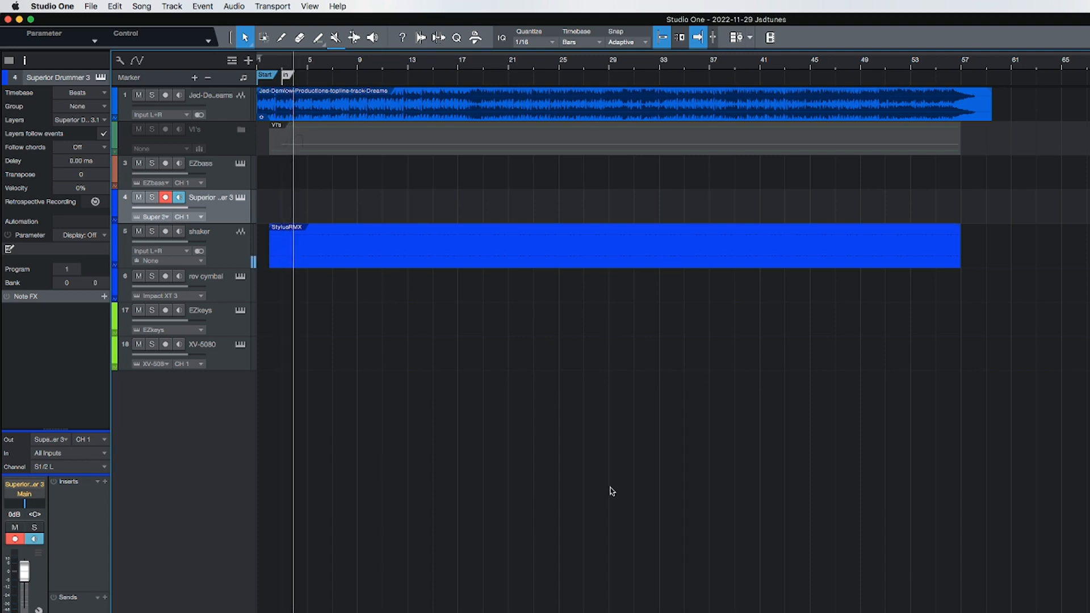
# Step: Play the opening bars of the new song to check the topline and shaker tracks together
pyautogui.press('space')
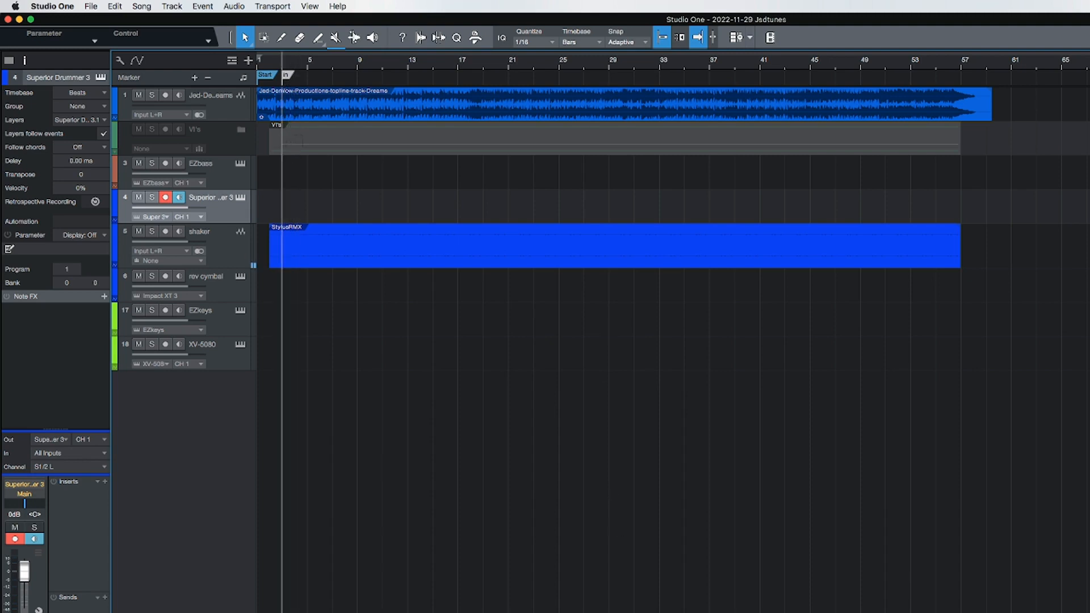
pyautogui.press('w')
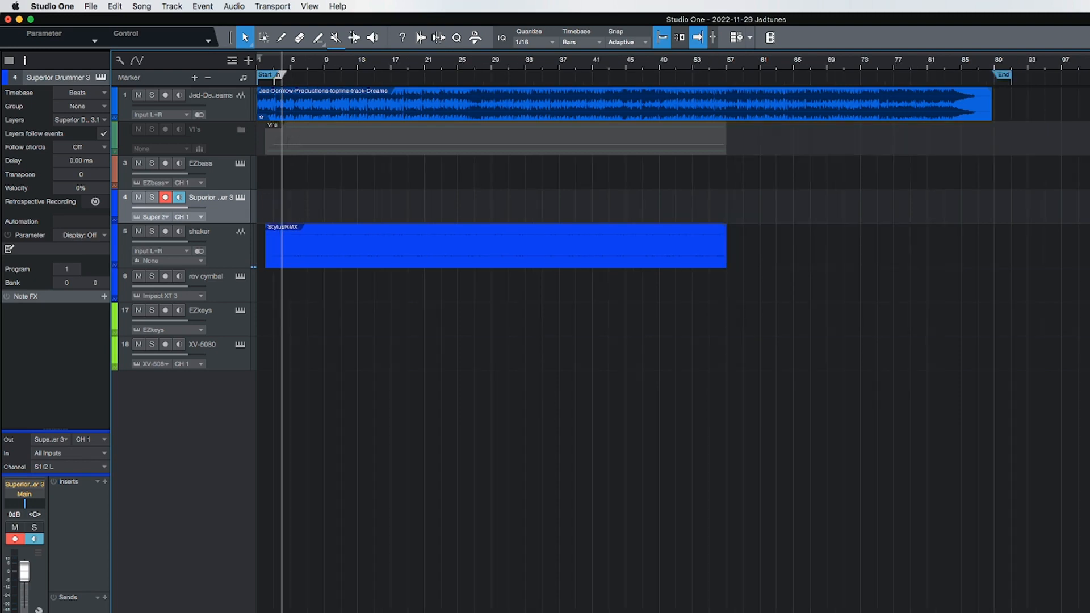
pyautogui.press('space')
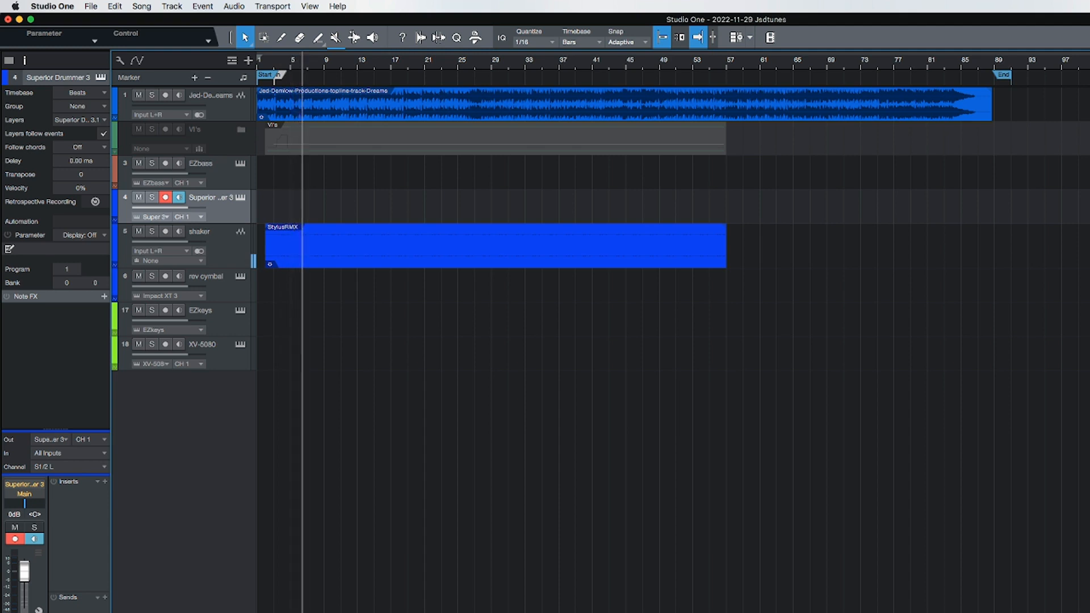
pyautogui.press('space')
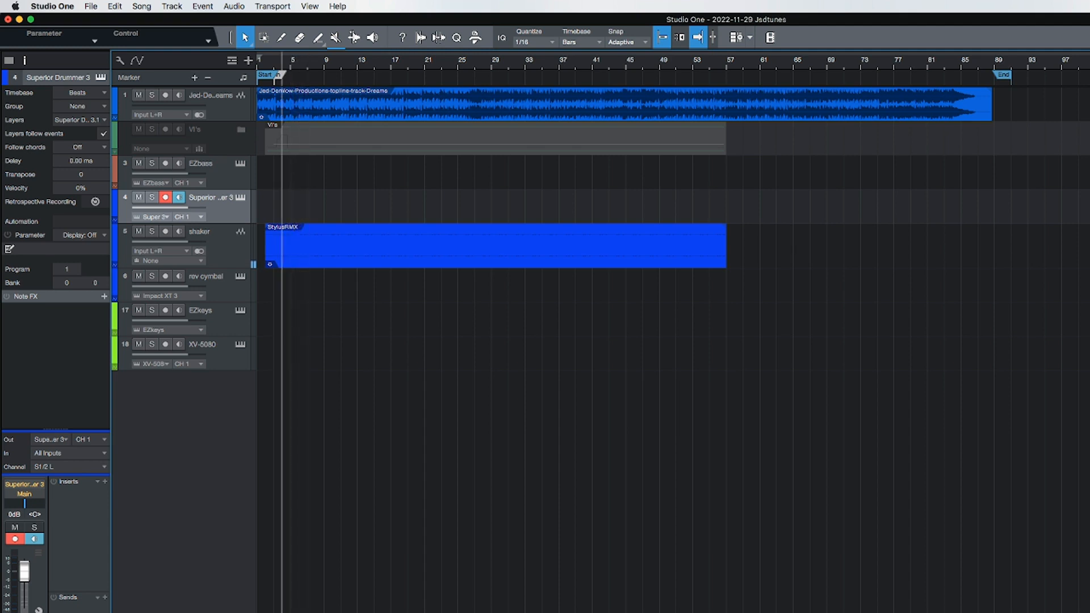
pyautogui.press('e')
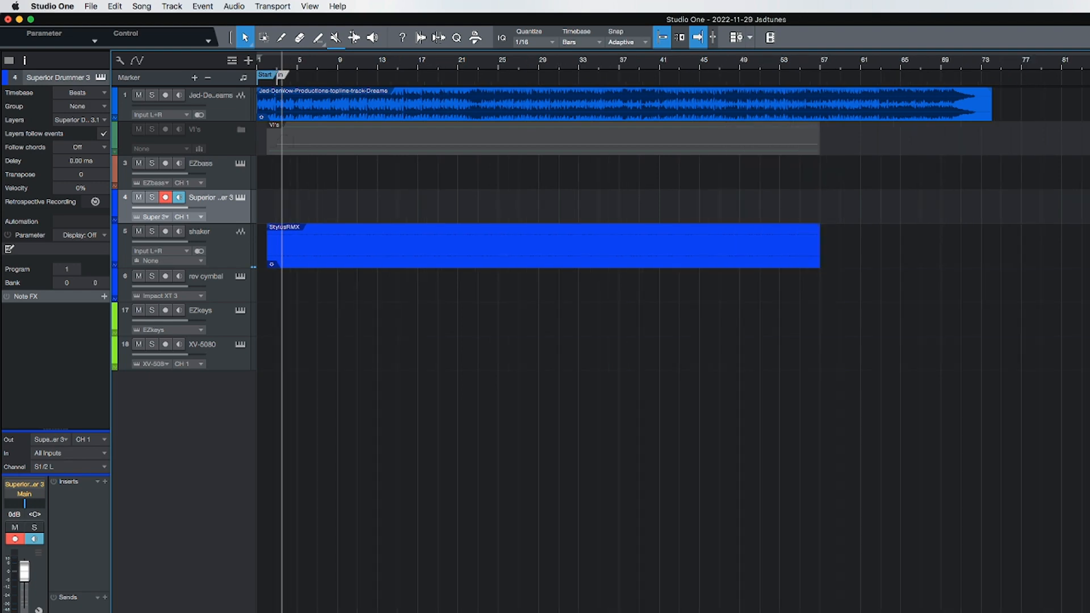
pyautogui.press('space')
# Step: Play the song with the topline track selected and mute the shaker track
pyautogui.click(244, 261)
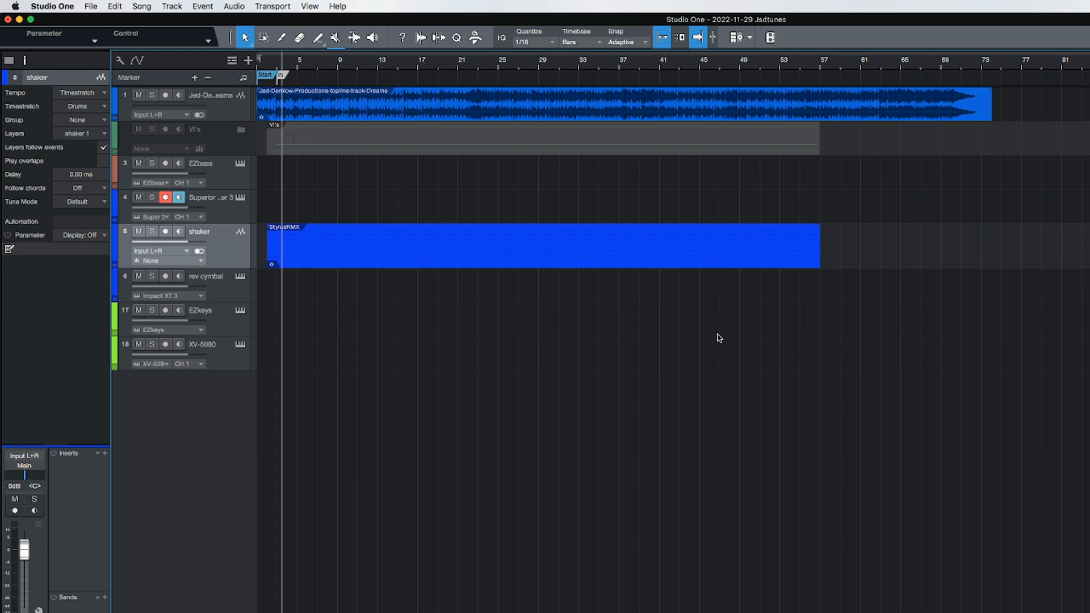
pyautogui.click(231, 110)
pyautogui.press('space')
pyautogui.click(139, 231)
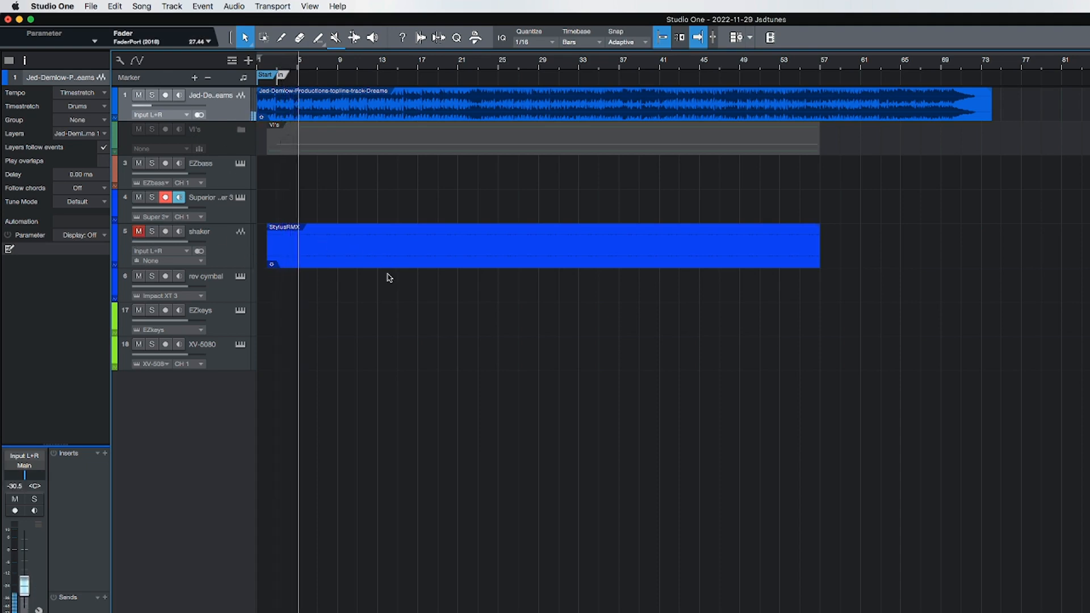